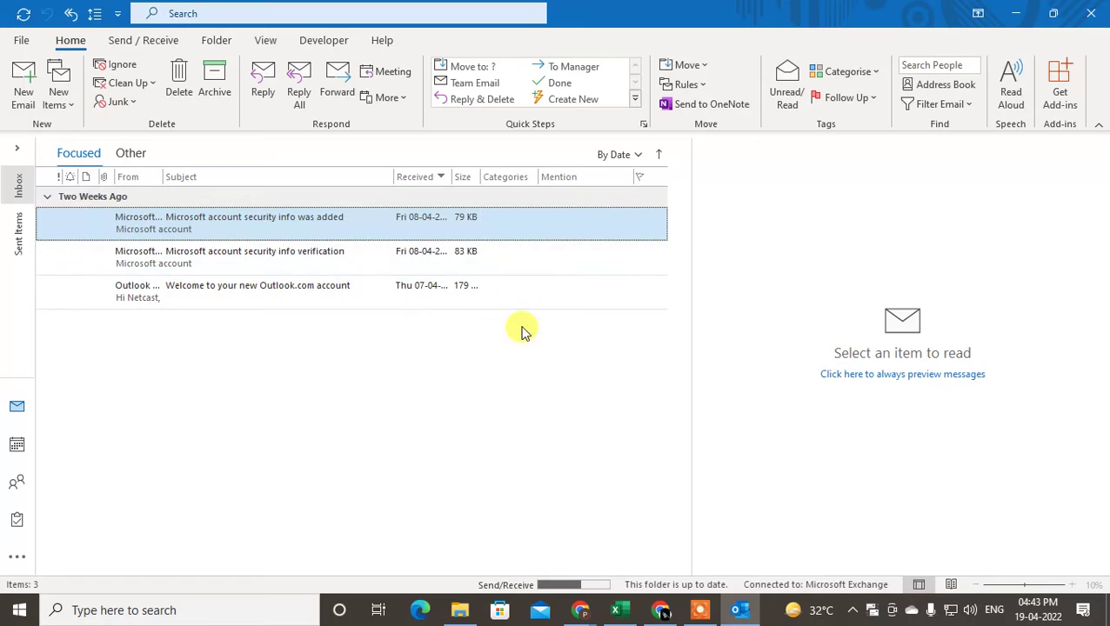
Leave the account view, switch to People, and start a new contact group.
click(21, 40)
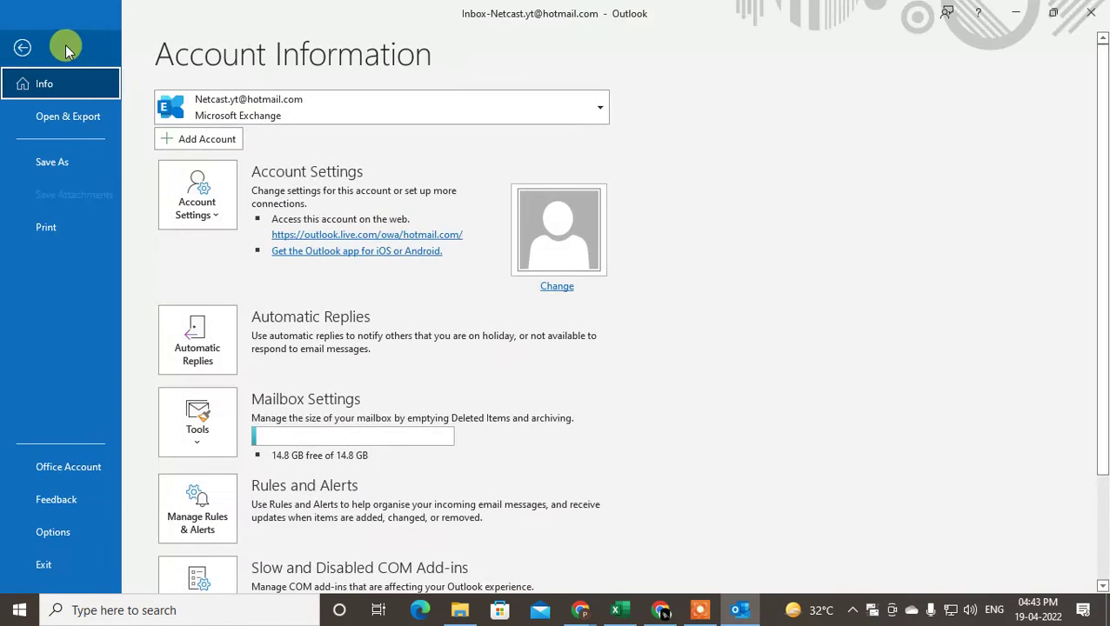
click(10, 53)
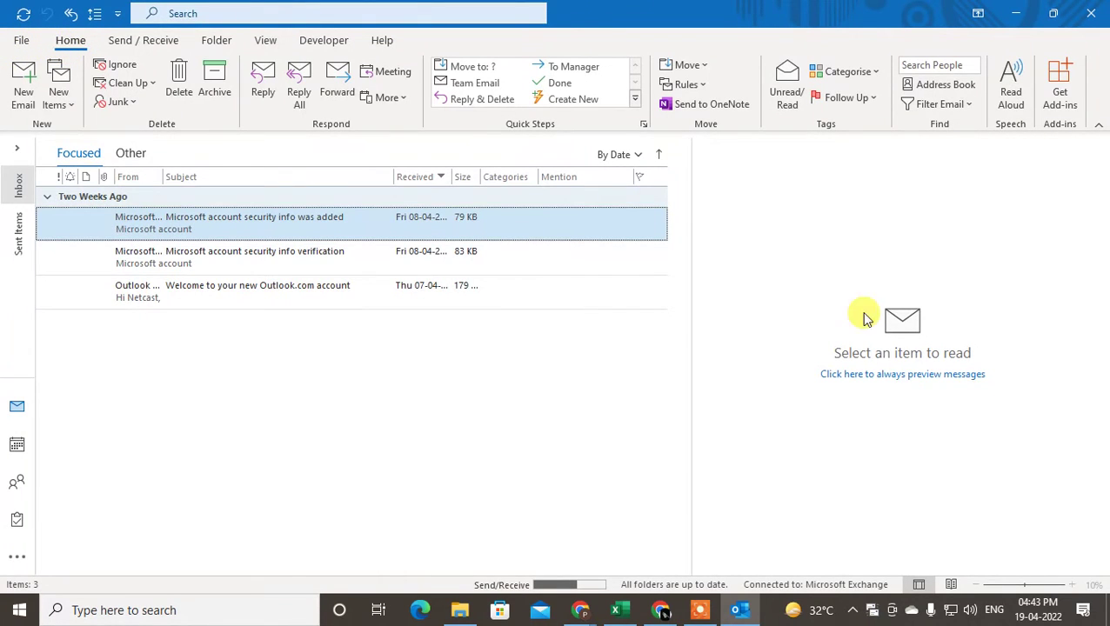
mouse_move(26, 493)
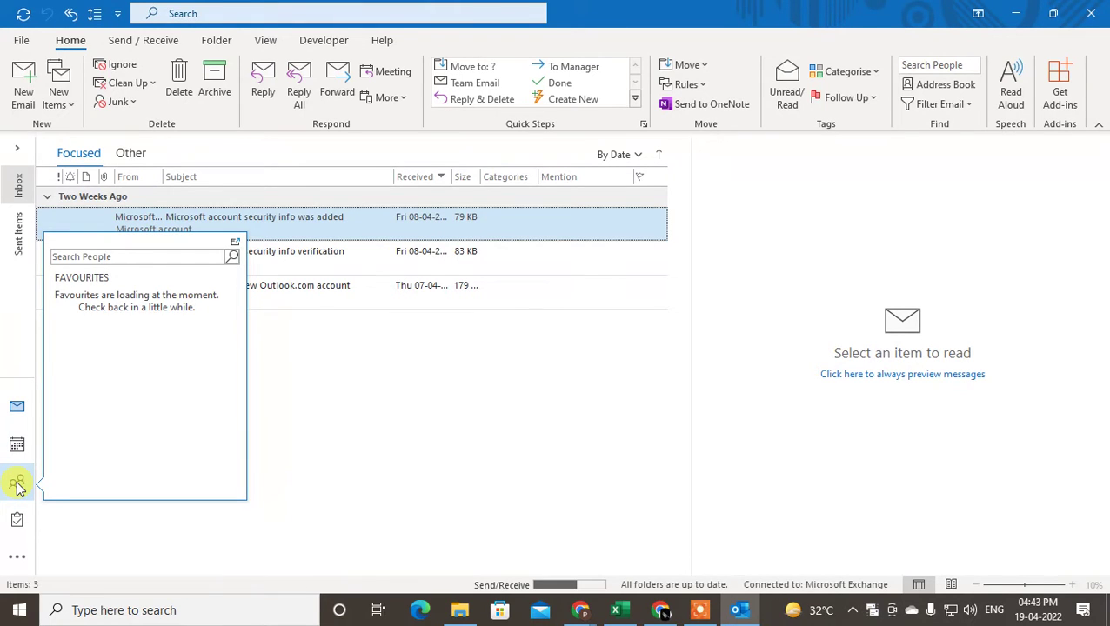
click(16, 485)
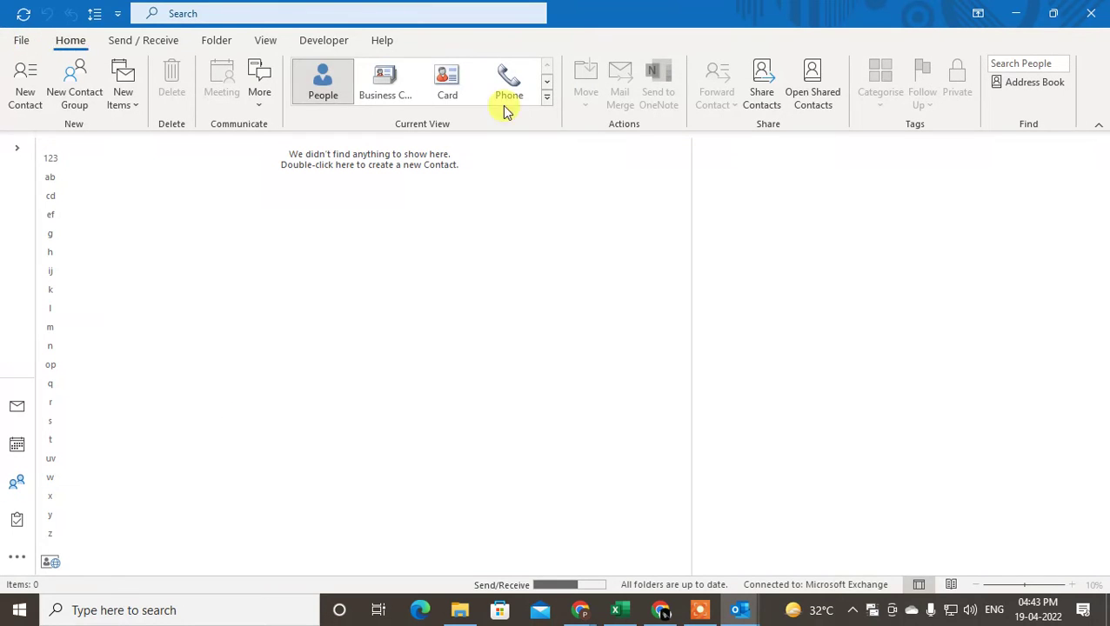
click(74, 97)
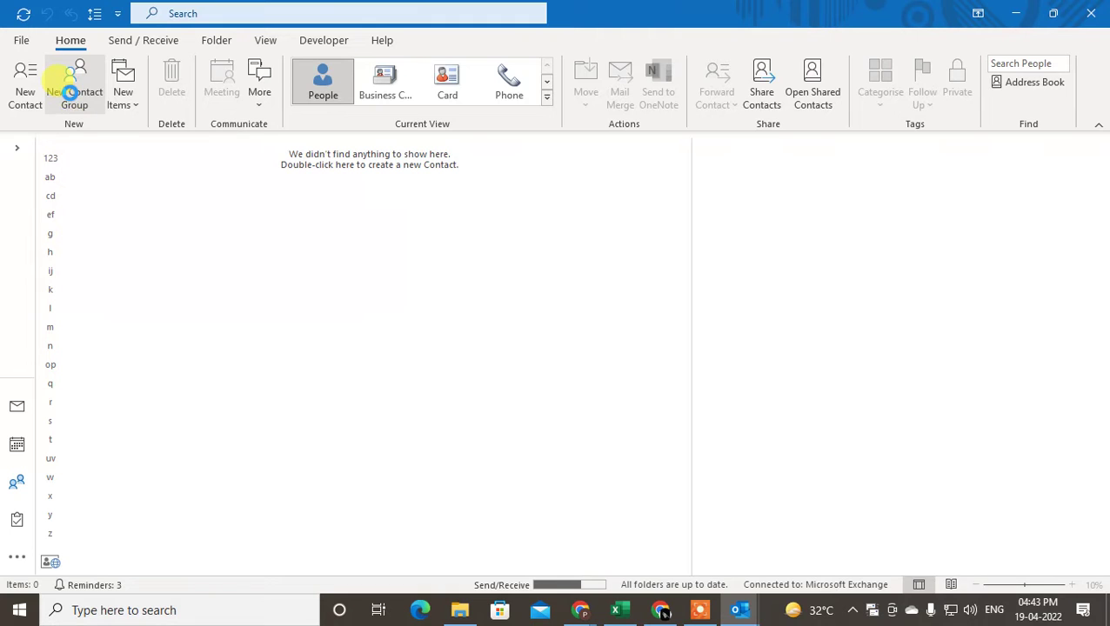
Name the contact group 'netcast memebers' and bring up the Add Members choices.
drag(615, 70, 545, 58)
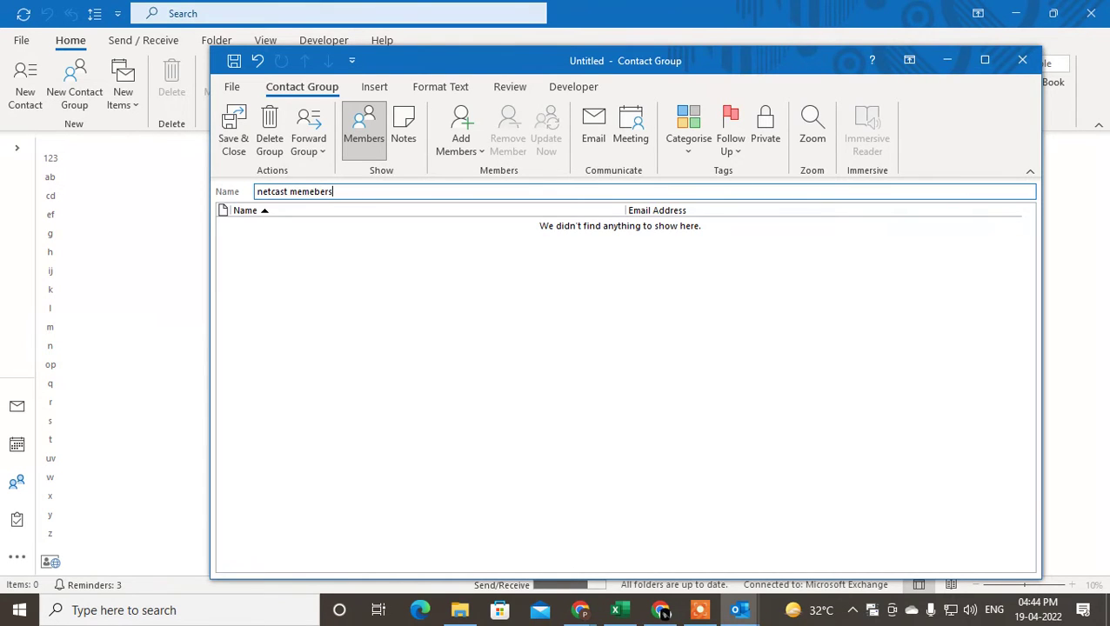
click(336, 272)
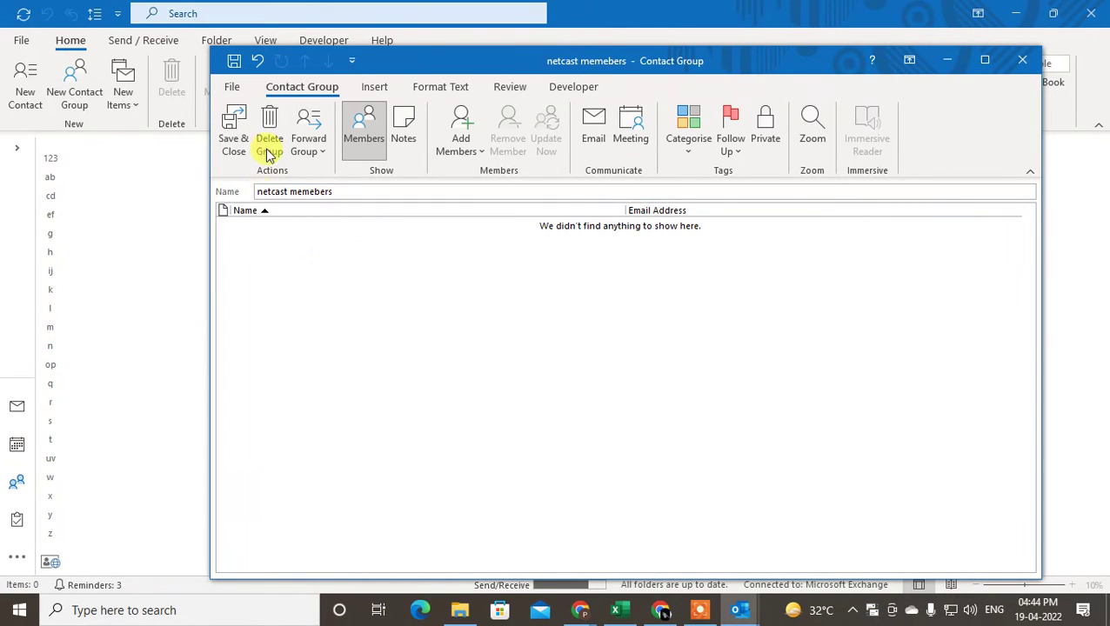
click(460, 154)
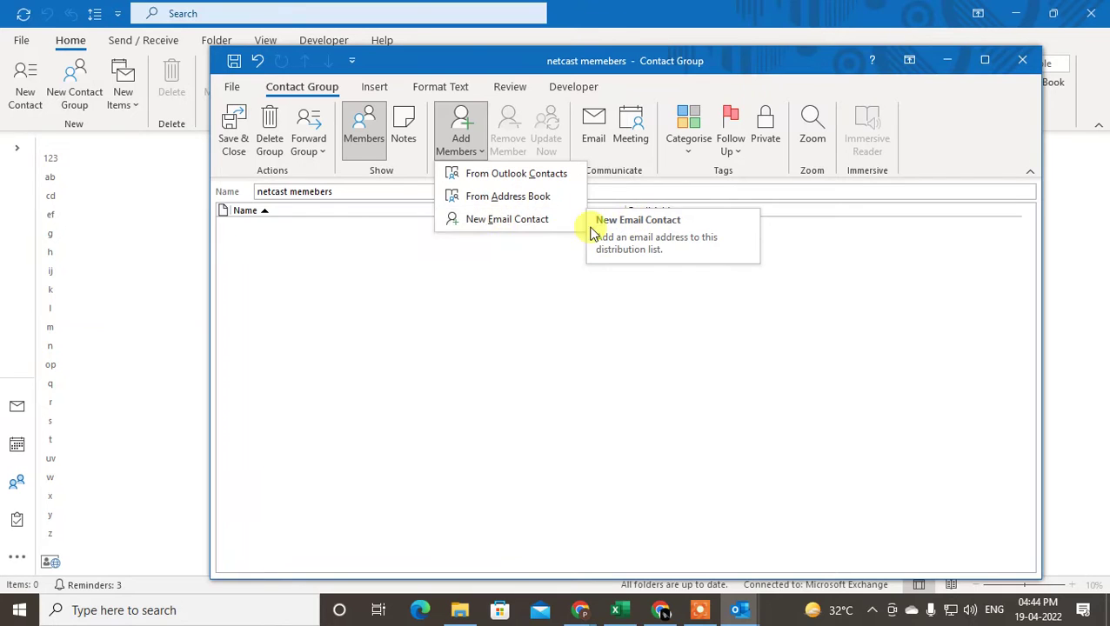
Add a new e-mail contact 'netcast 1' with its address as the first group member.
click(503, 221)
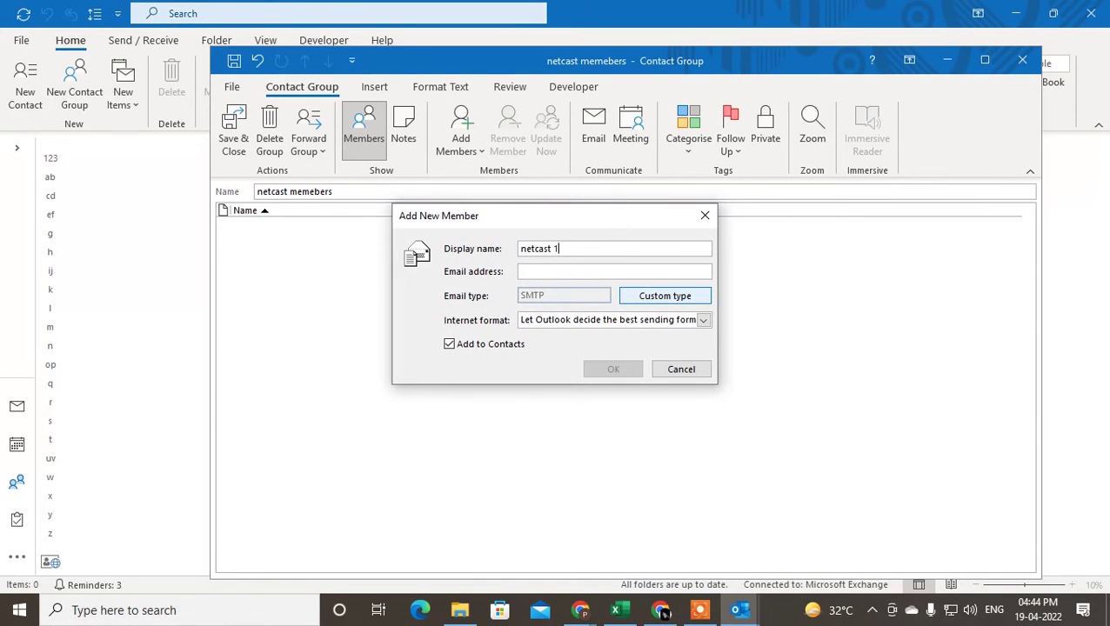
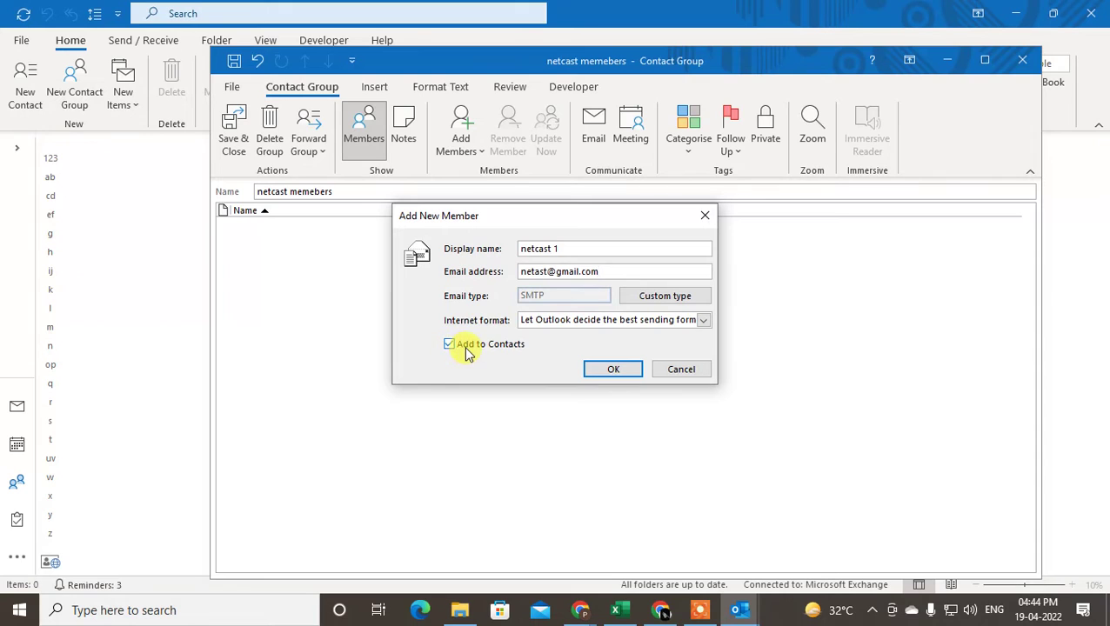
click(591, 372)
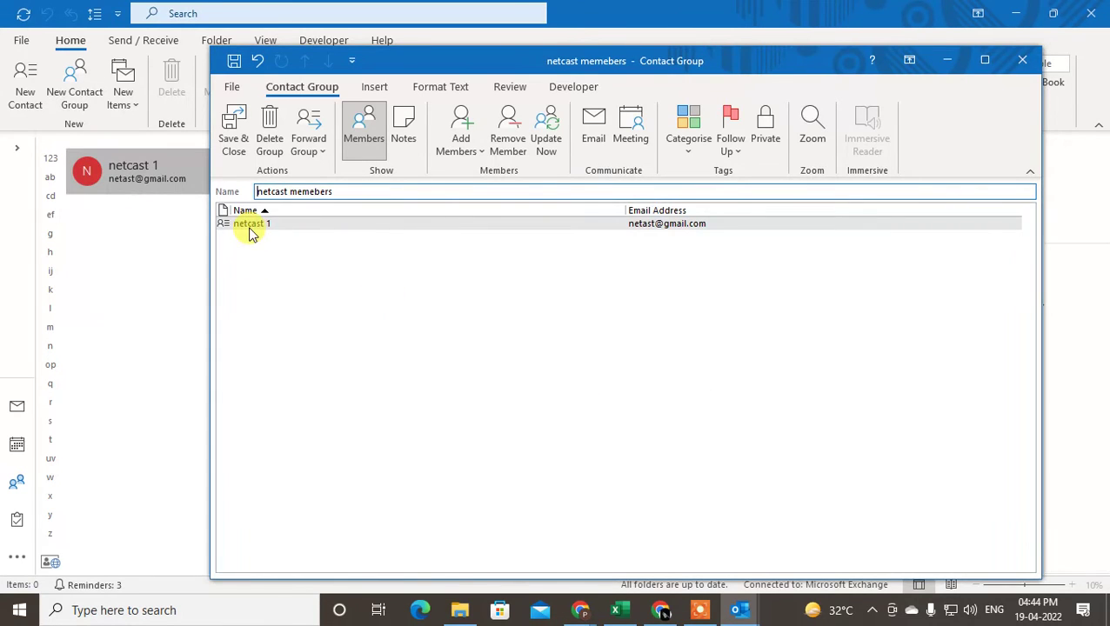
click(465, 139)
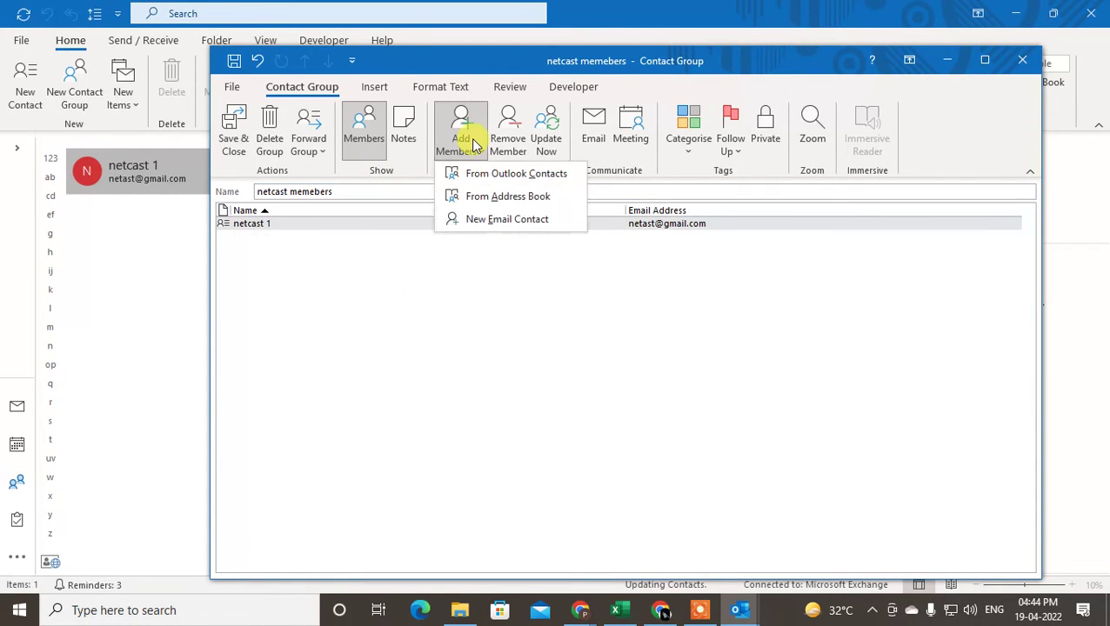
Add a new e-mail contact 'netcast 2' with its address as the second member.
click(516, 222)
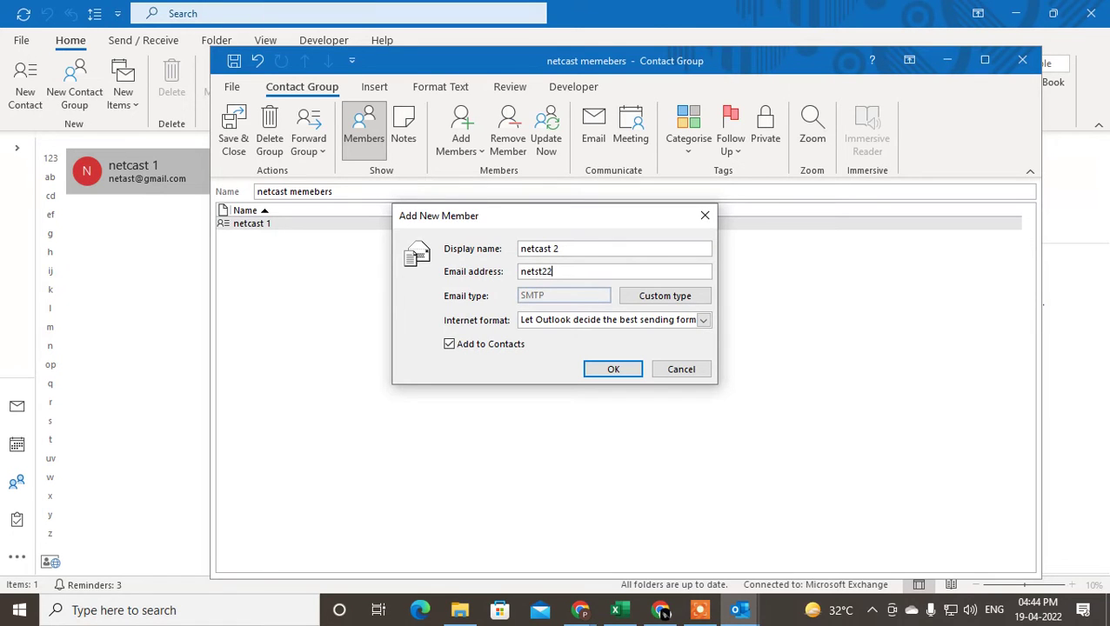
key(Tab)
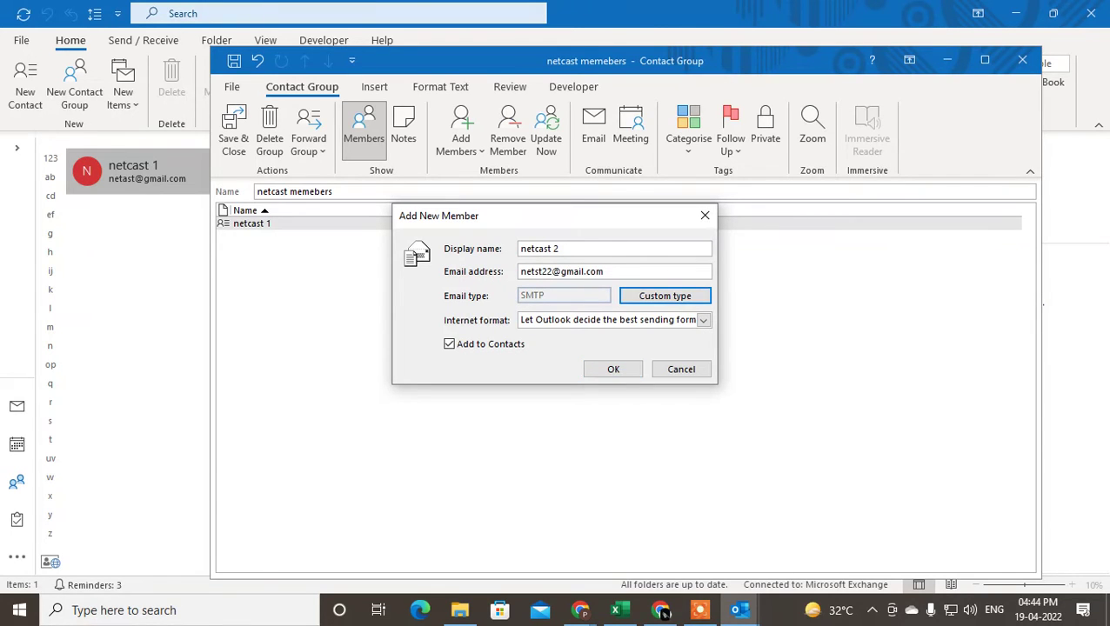
key(Tab)
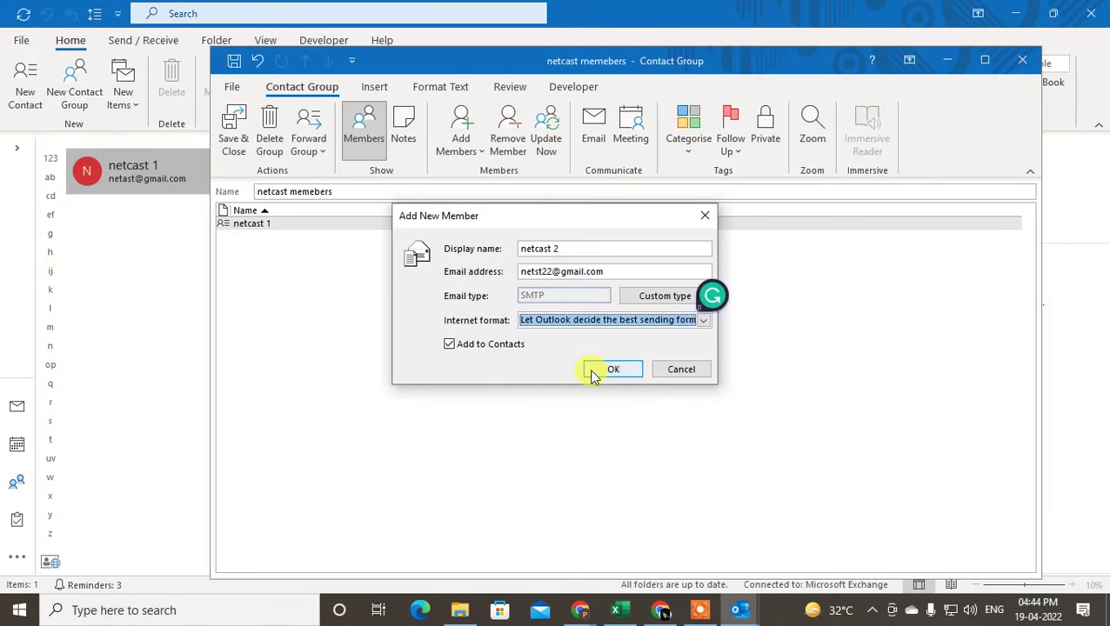
click(609, 370)
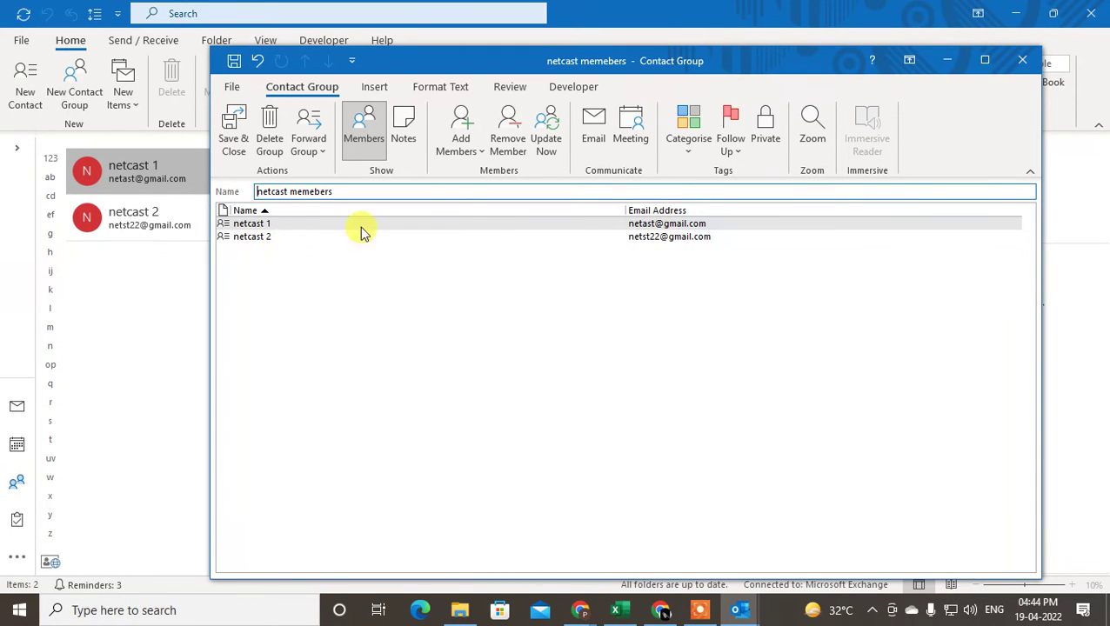
click(460, 145)
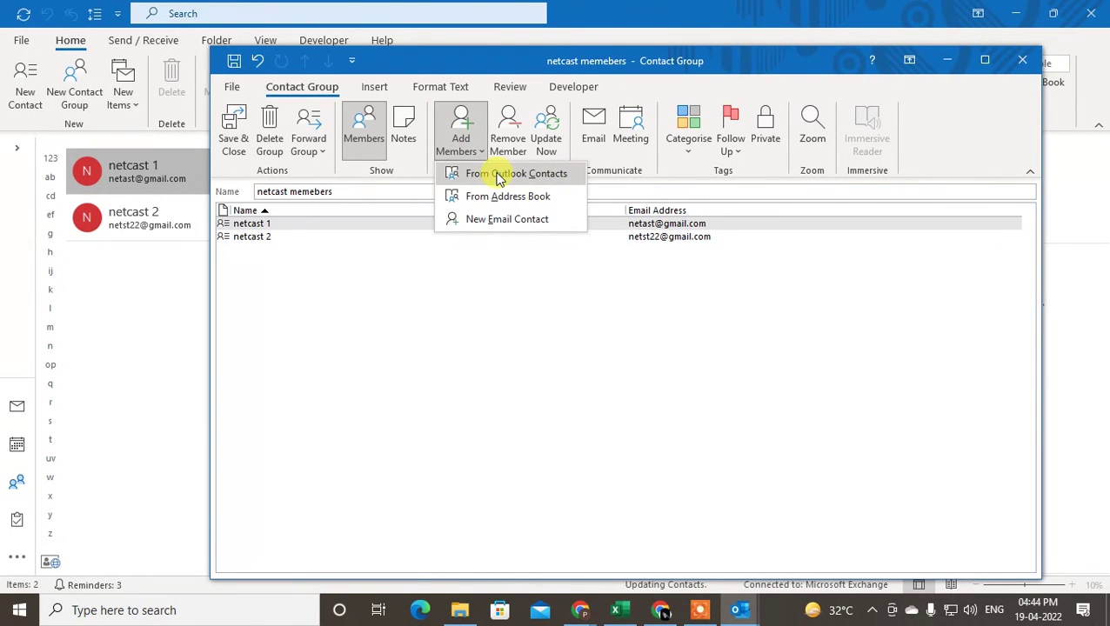
Open the contacts member picker and try selecting netcast 1 and netcast 2.
click(540, 178)
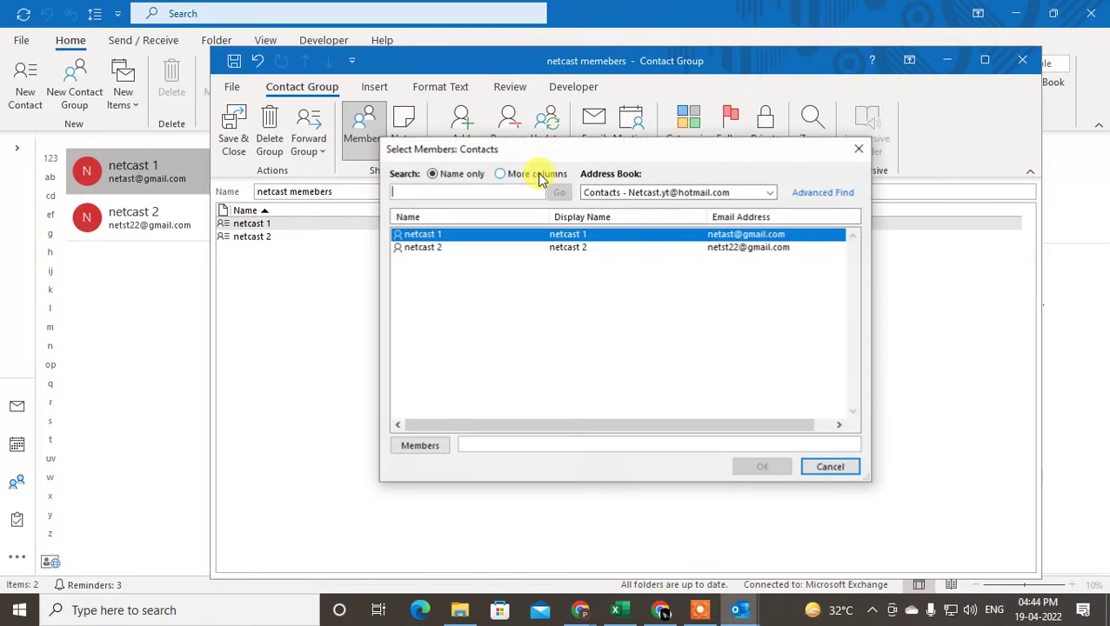
click(447, 251)
click(426, 237)
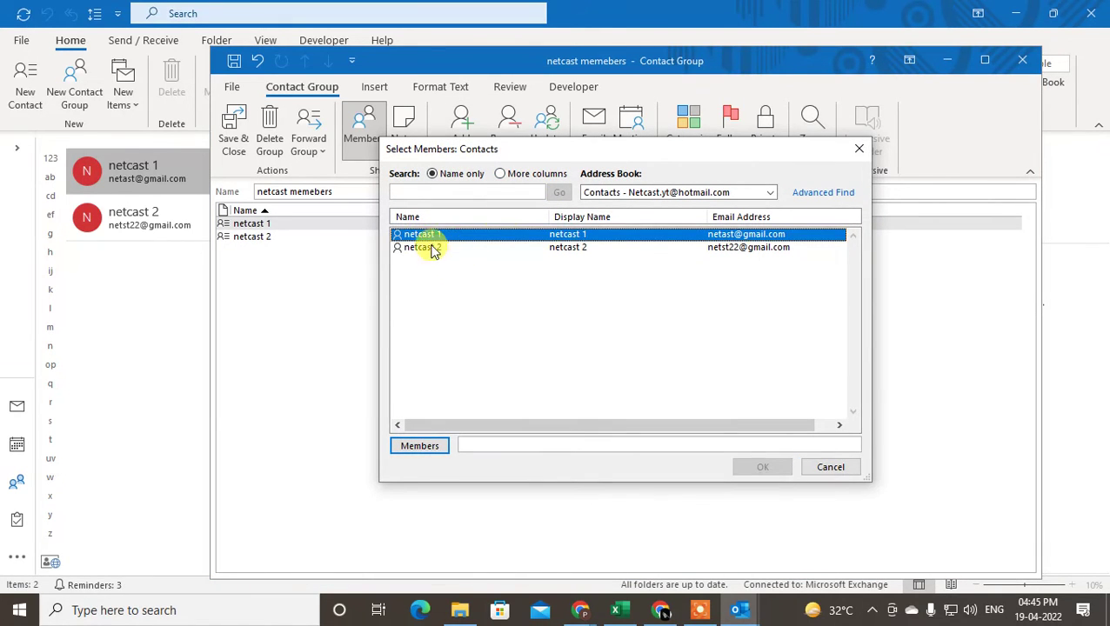
drag(575, 156, 561, 152)
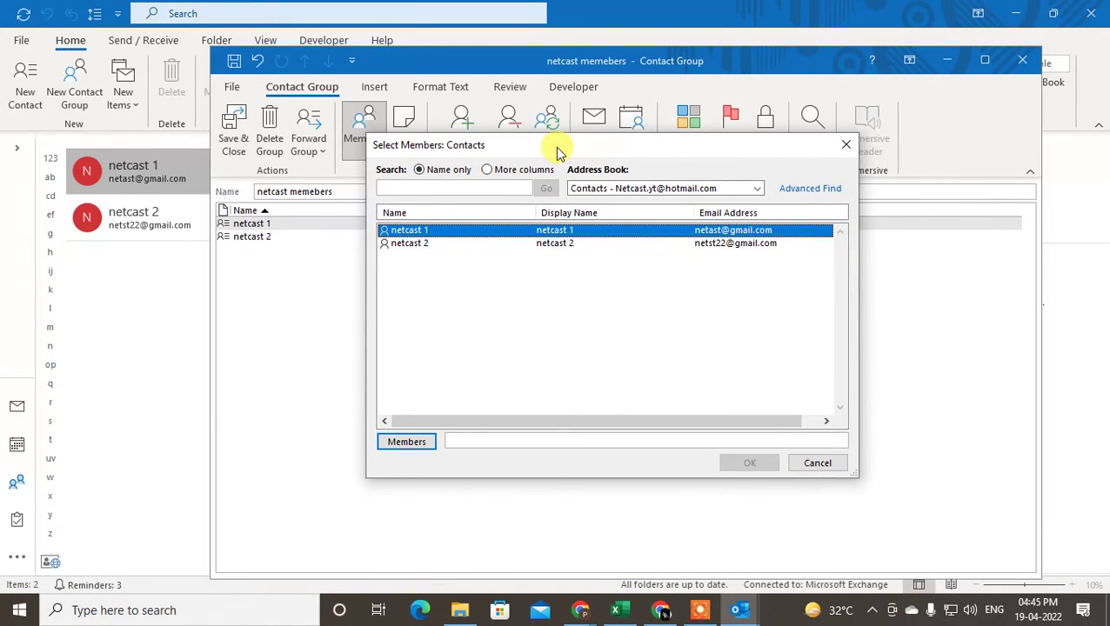
click(411, 244)
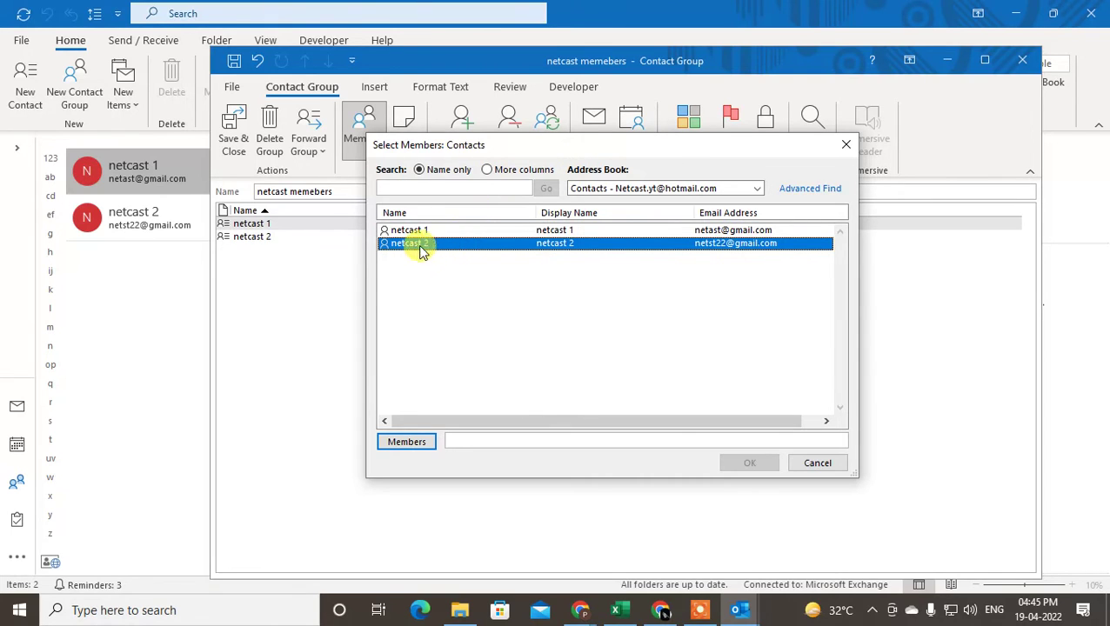
click(433, 230)
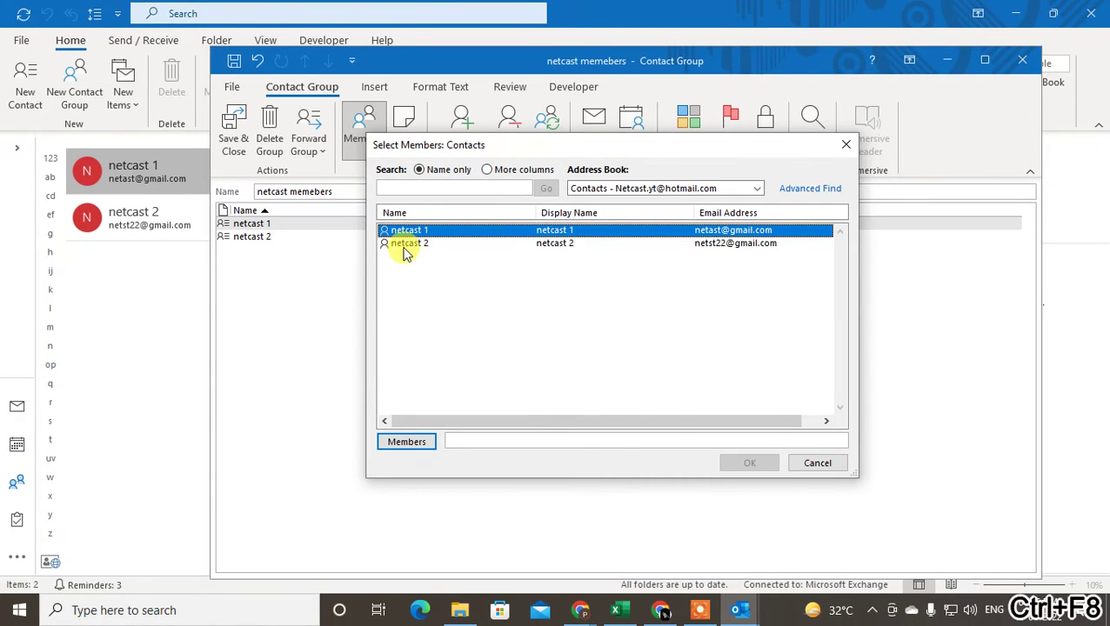
Multi-select netcast 1 and netcast 2 together, then close the member picker.
ctrl+click(402, 245)
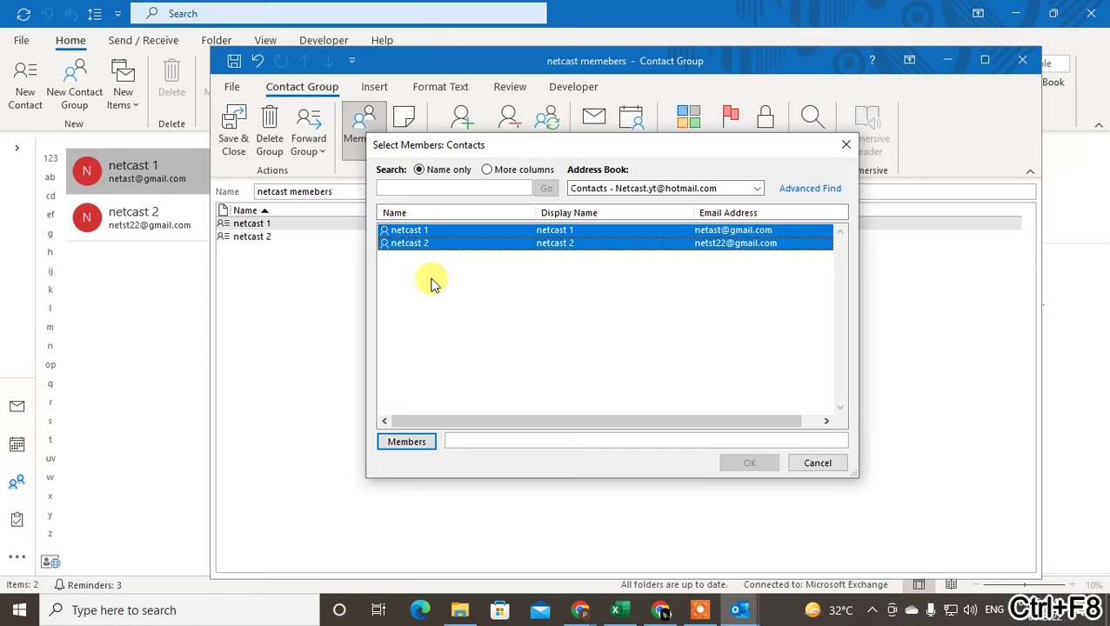
click(440, 232)
ctrl+click(452, 246)
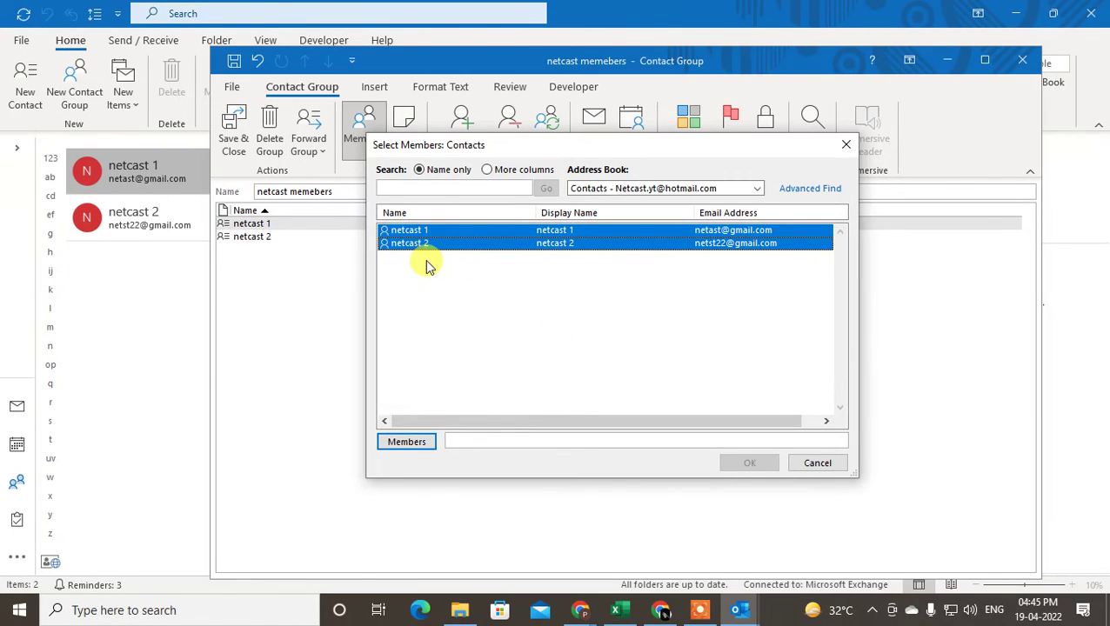
key(ctrl+F8)
click(450, 244)
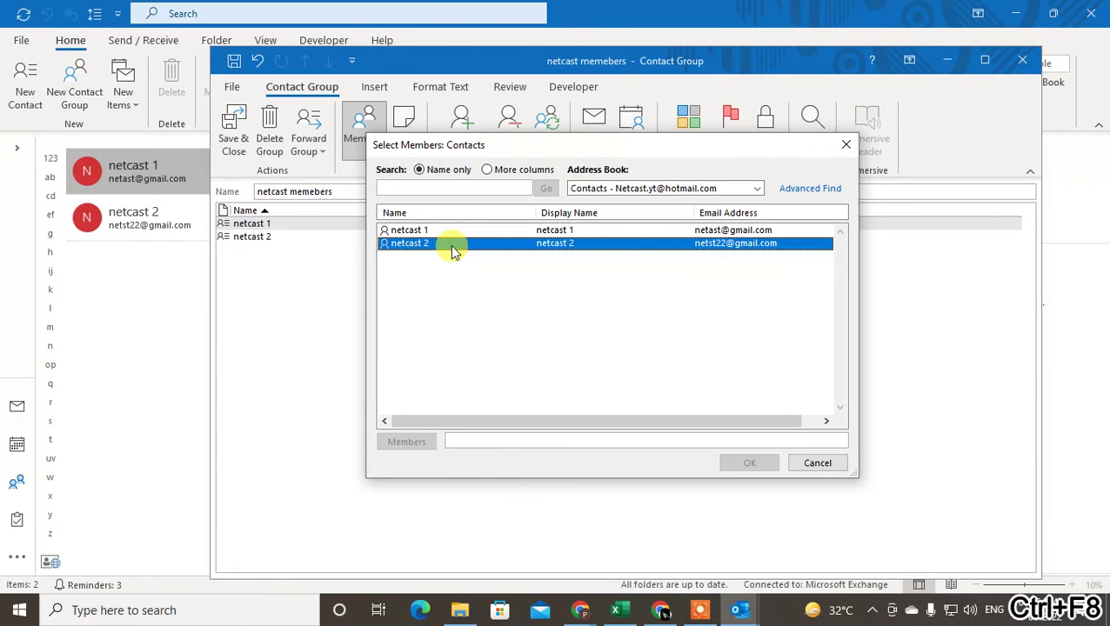
shift+click(425, 232)
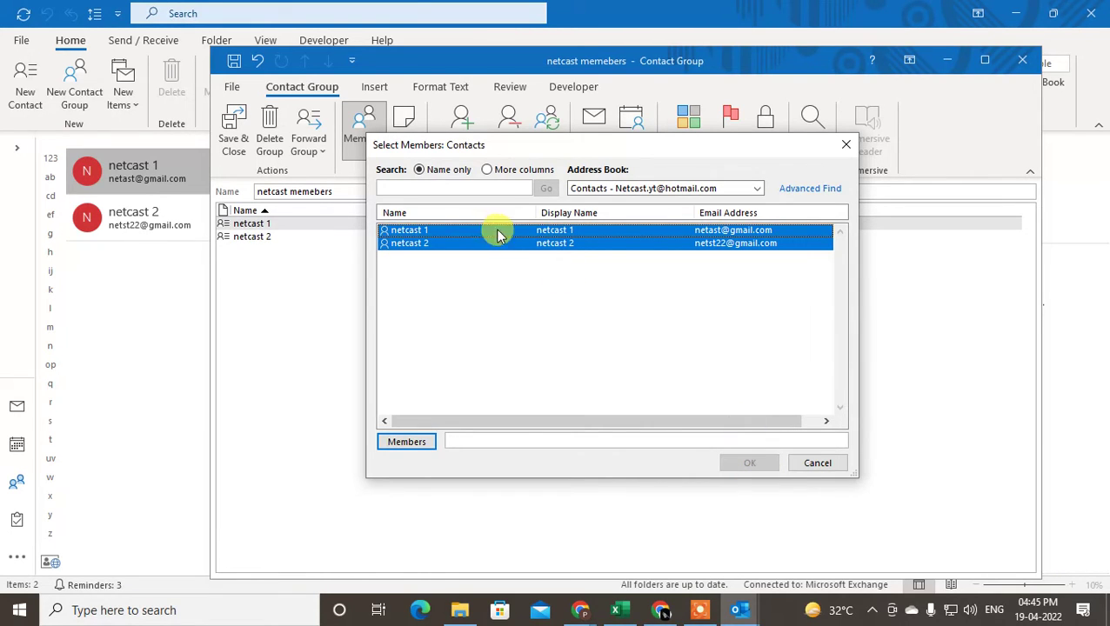
click(823, 462)
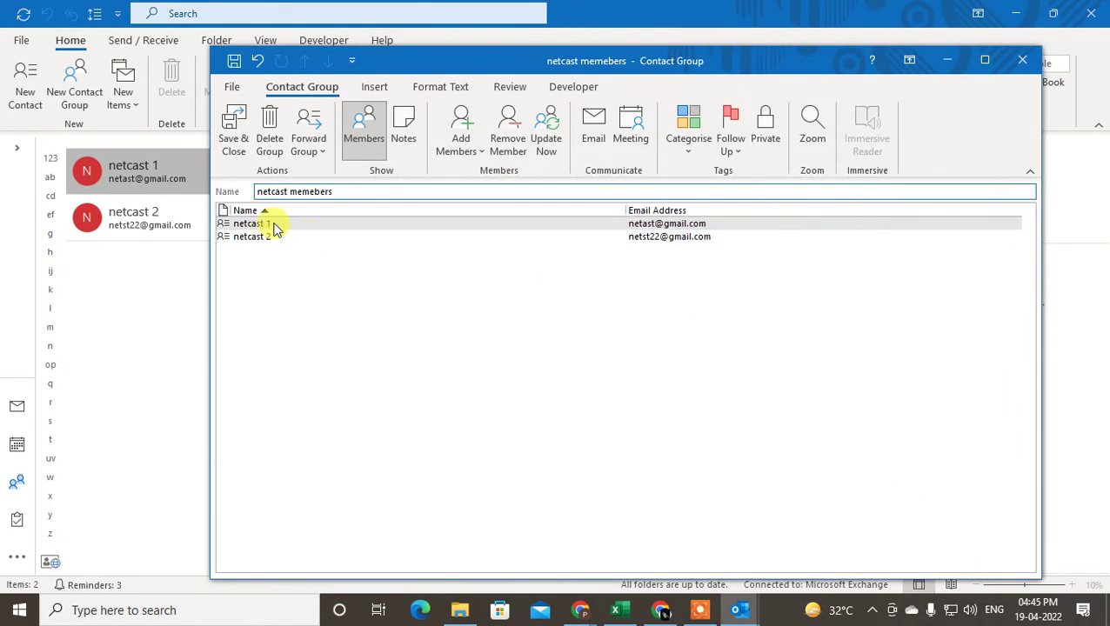
Save and close the 'netcast memebers' group with its two members.
click(268, 225)
click(250, 236)
click(251, 225)
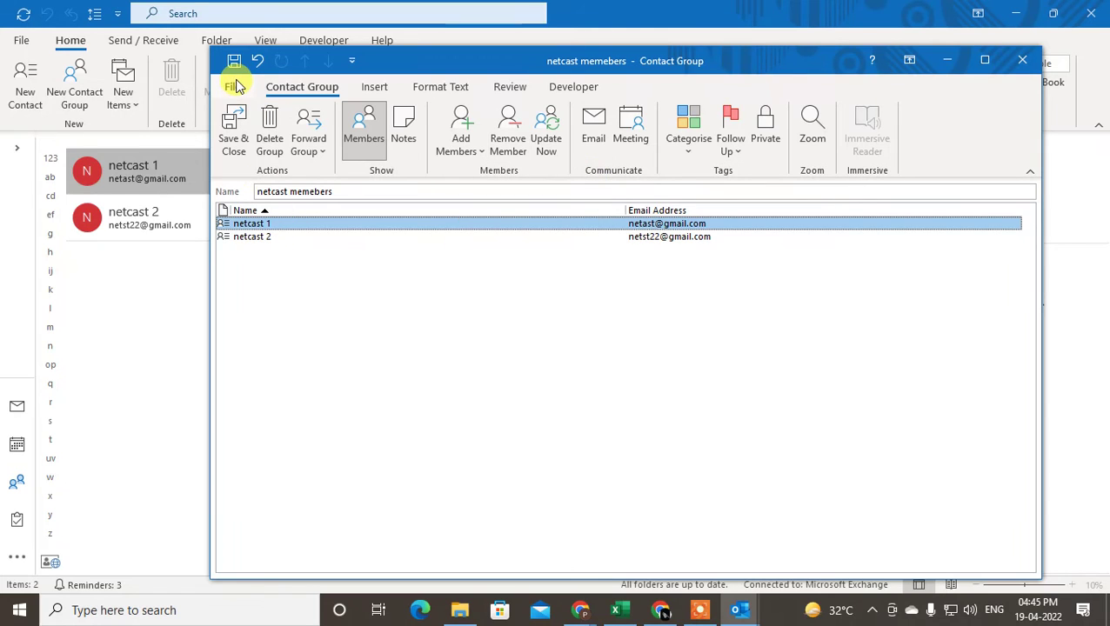
click(240, 139)
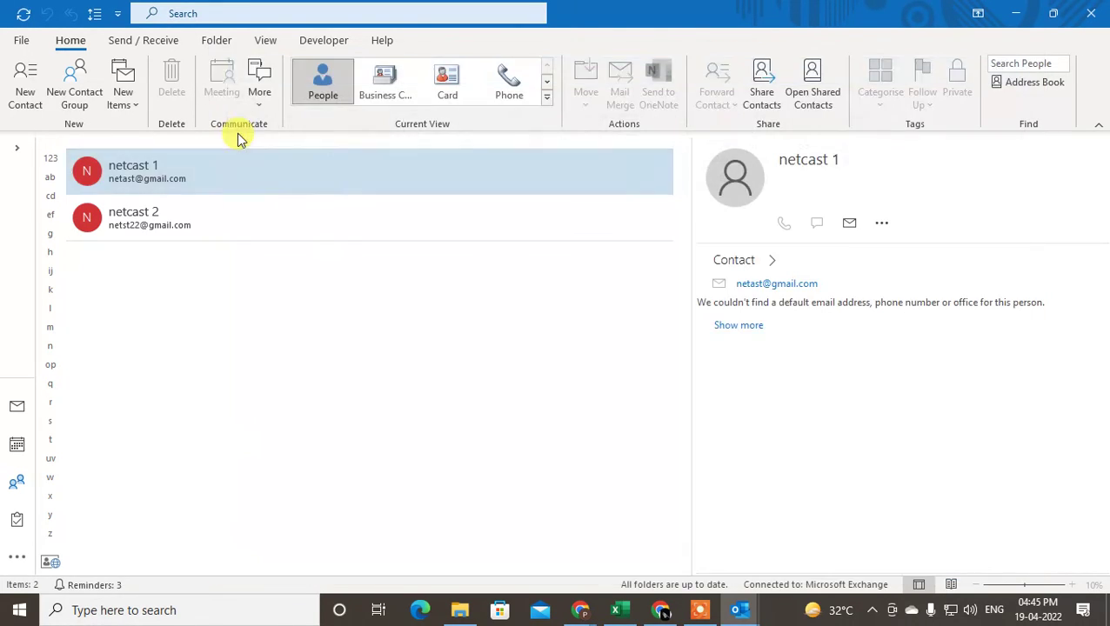
Review the new group and both contacts in People, then return to Mail.
click(162, 275)
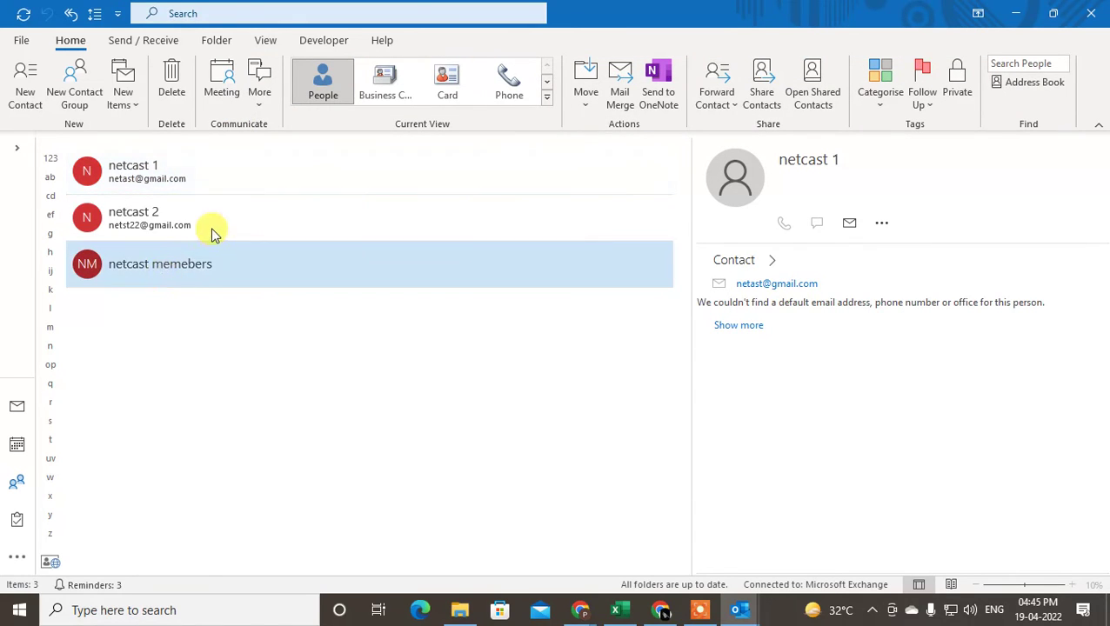
click(158, 217)
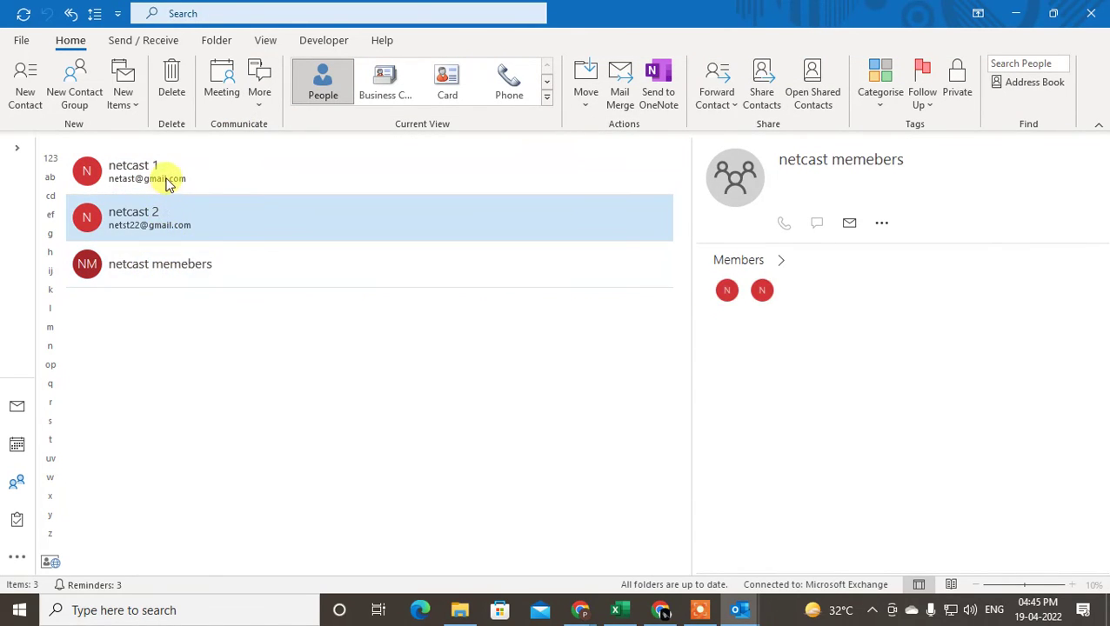
key(Up)
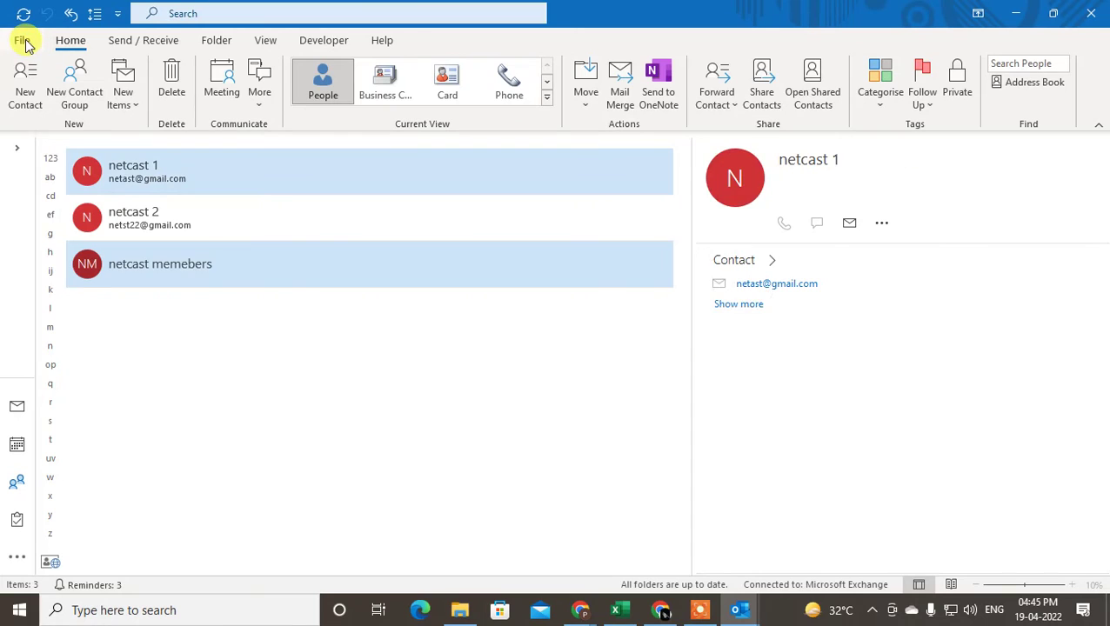
click(17, 406)
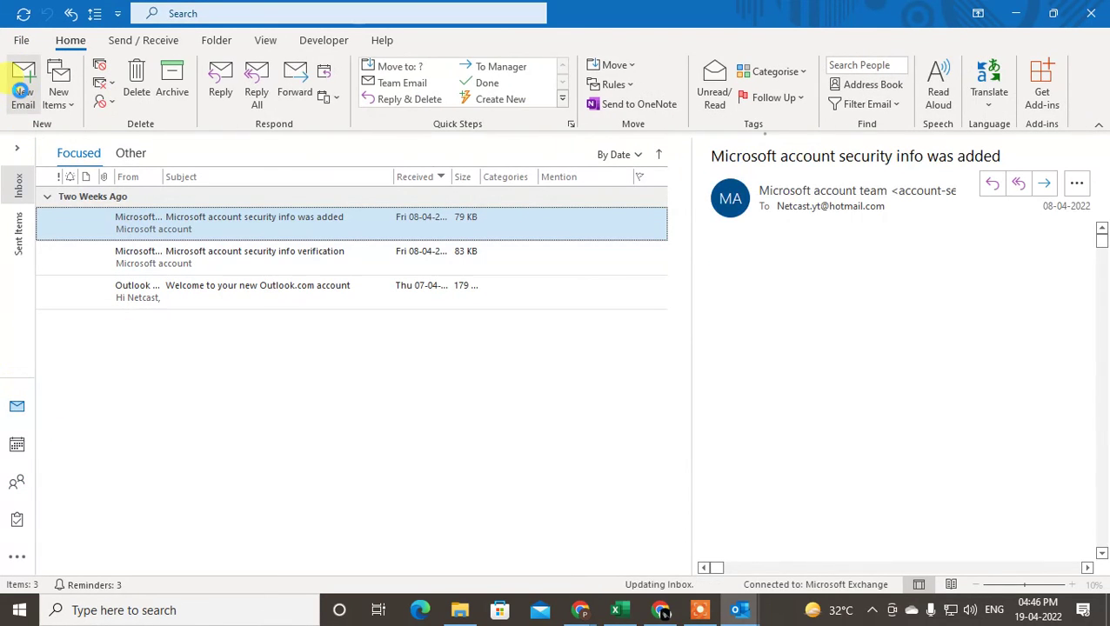
Create a new email with 'netcast memebers' picked from Select Names as the To recipient.
click(21, 93)
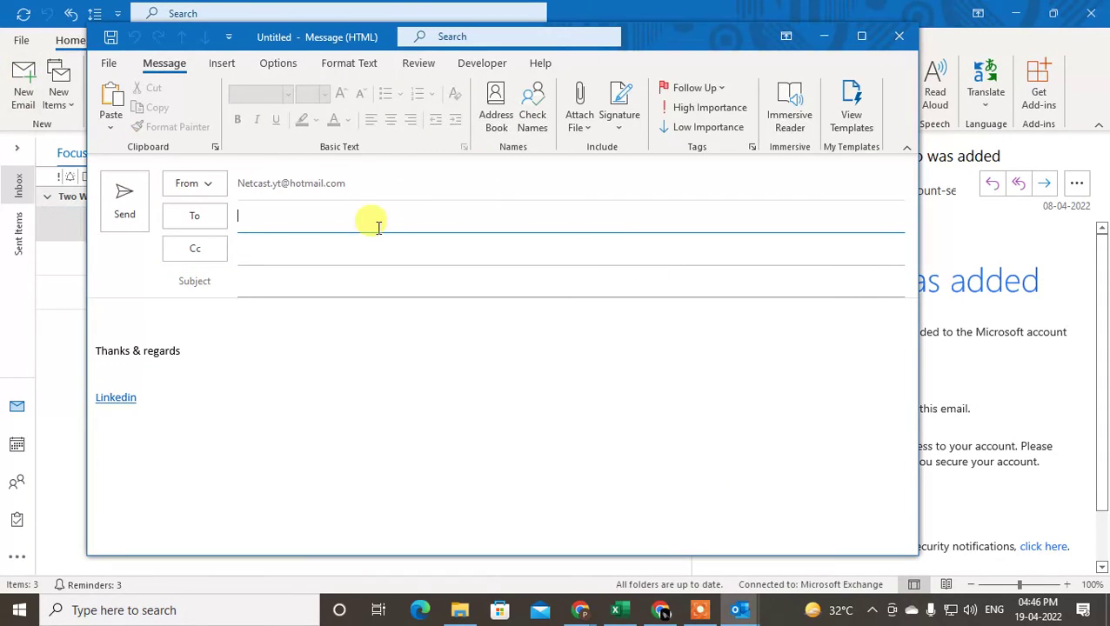
click(200, 221)
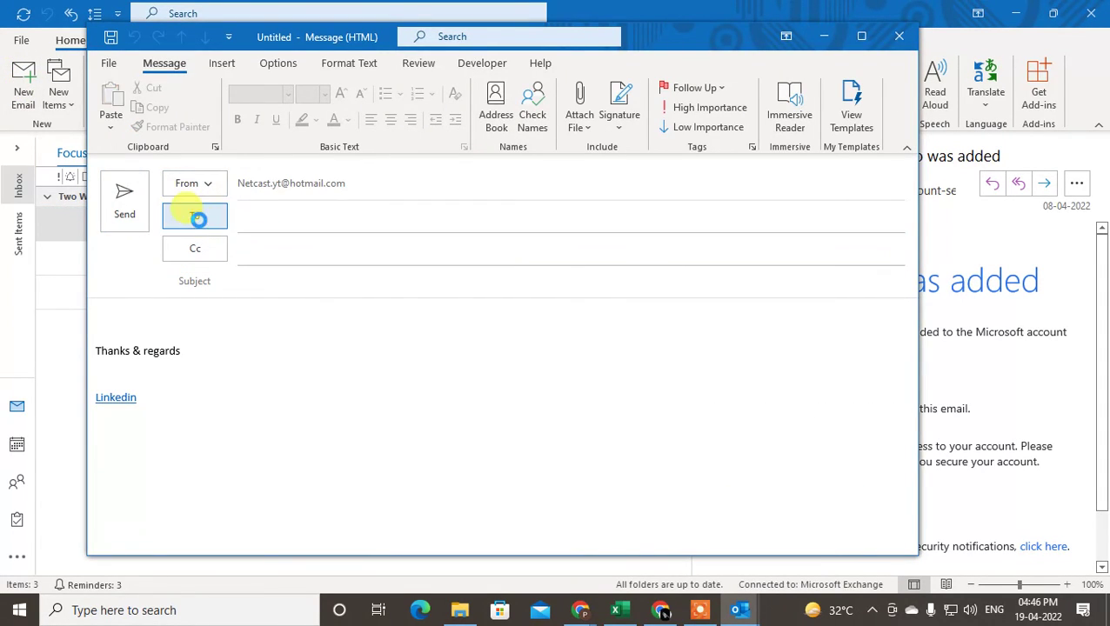
click(301, 215)
click(305, 224)
click(332, 237)
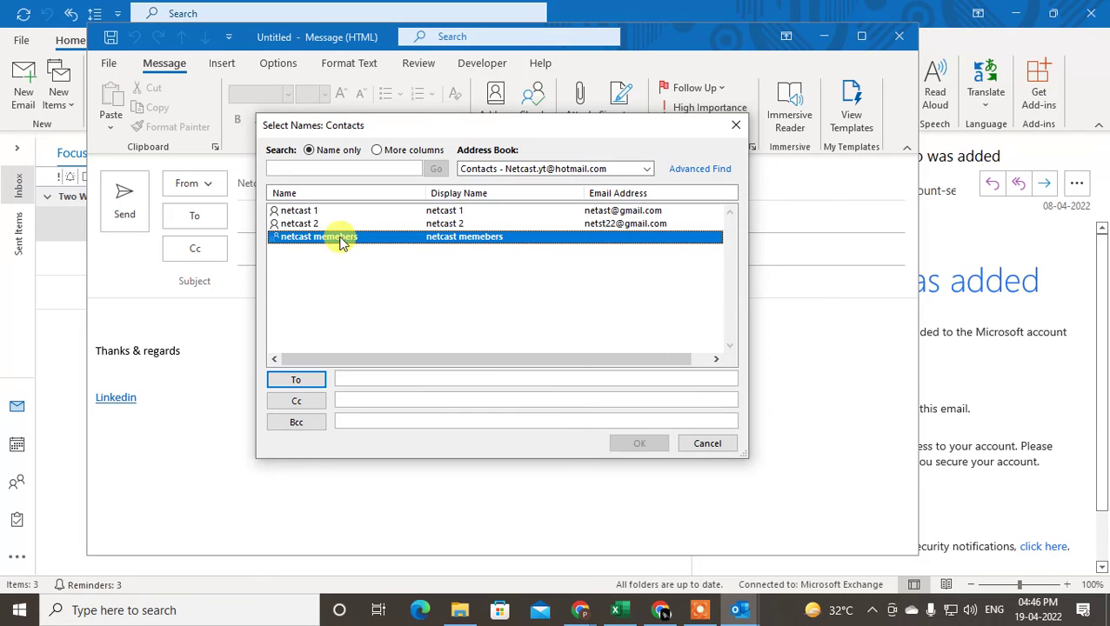
double_click(342, 244)
click(616, 446)
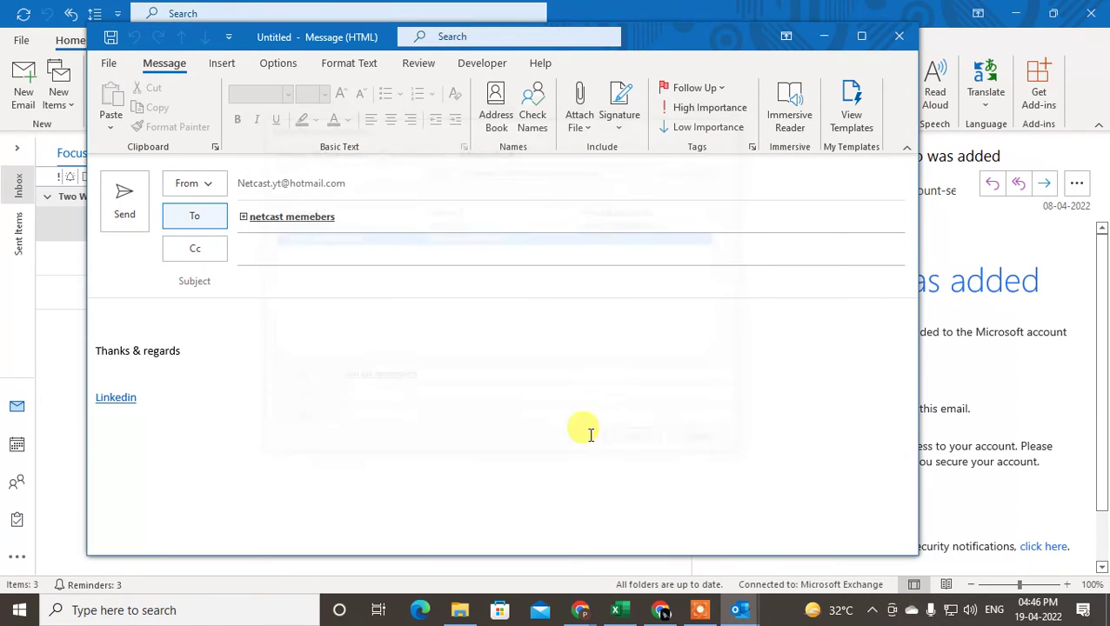
click(268, 216)
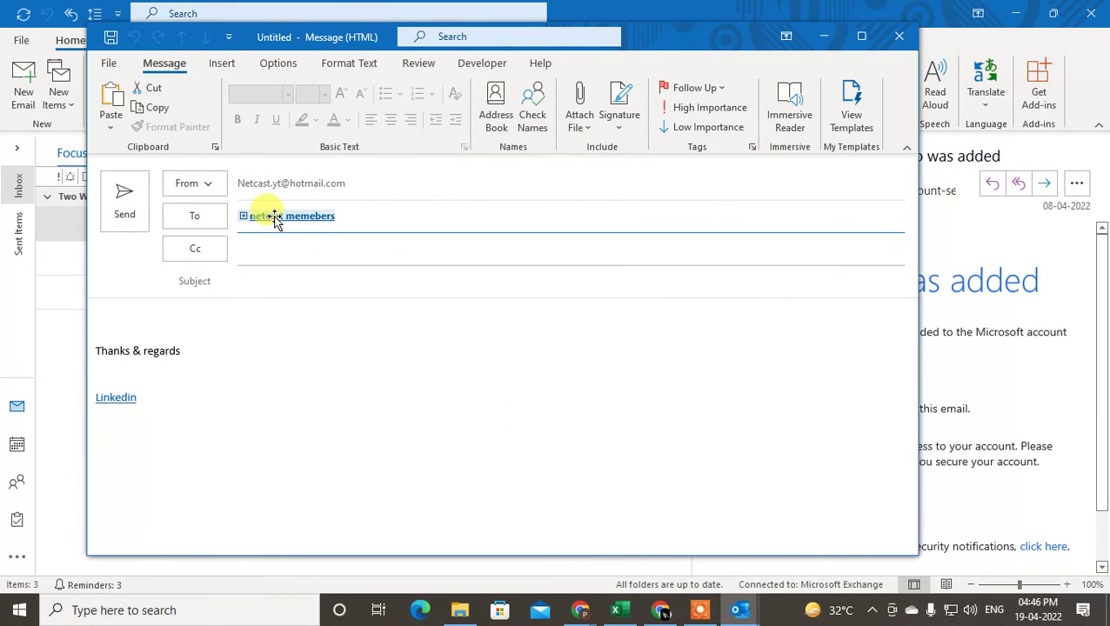
Open the group's contact card, list members netcast 1 and netcast 2, and view netcast 1's actions.
mouse_move(304, 217)
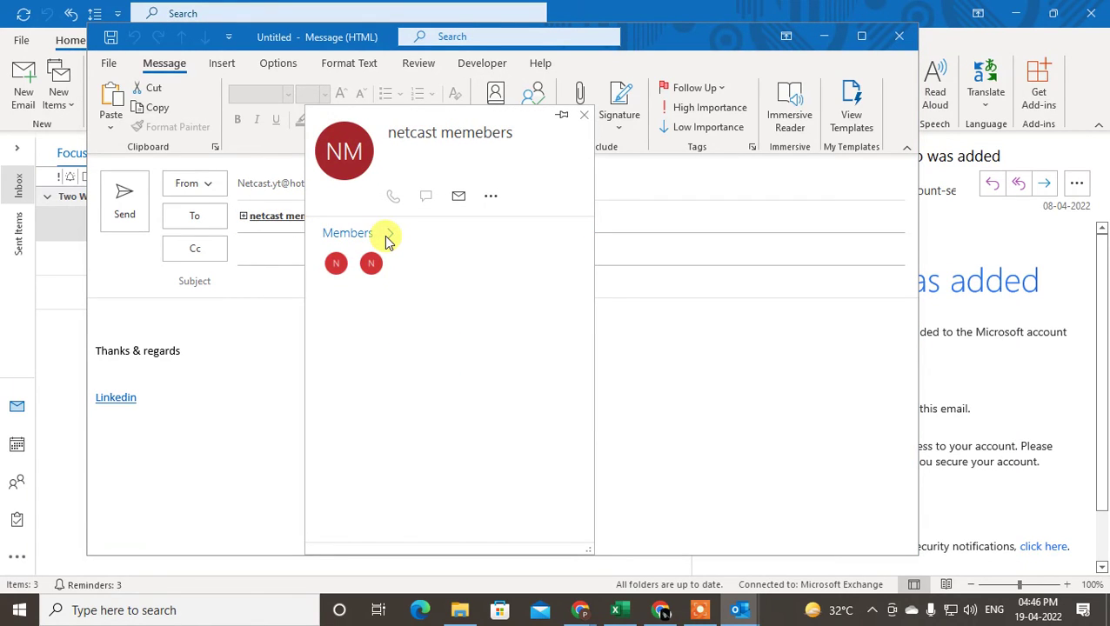
click(584, 114)
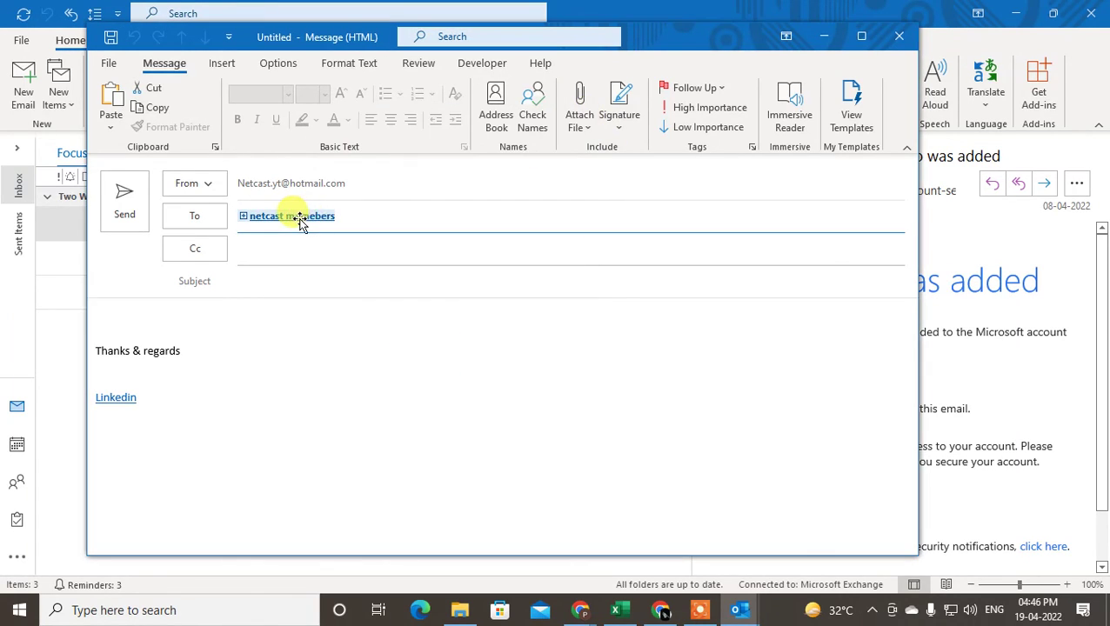
mouse_move(296, 216)
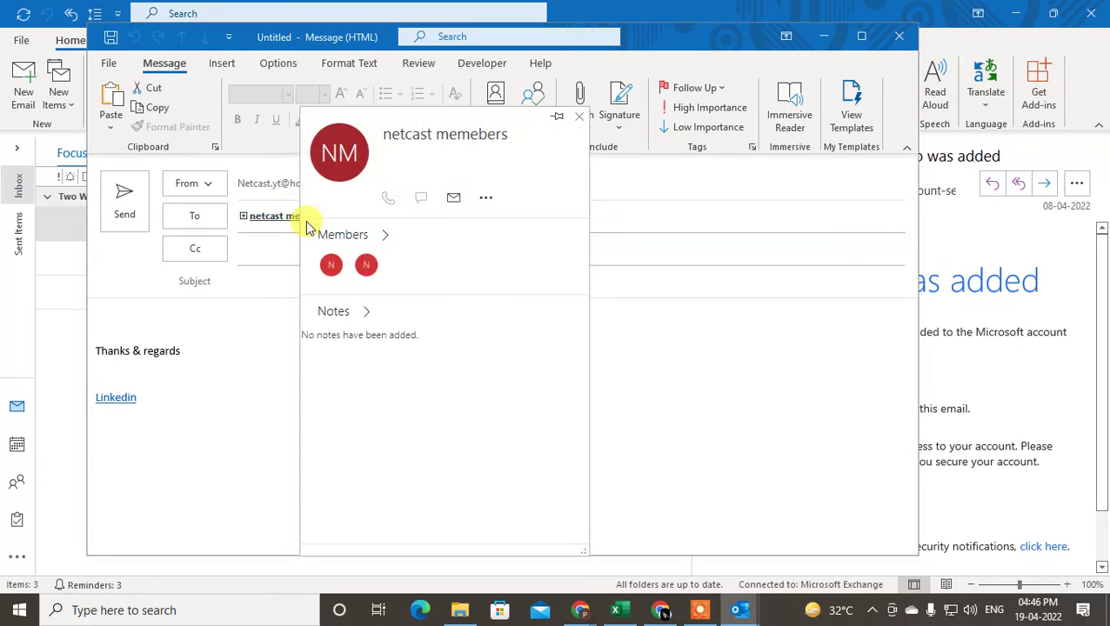
click(383, 238)
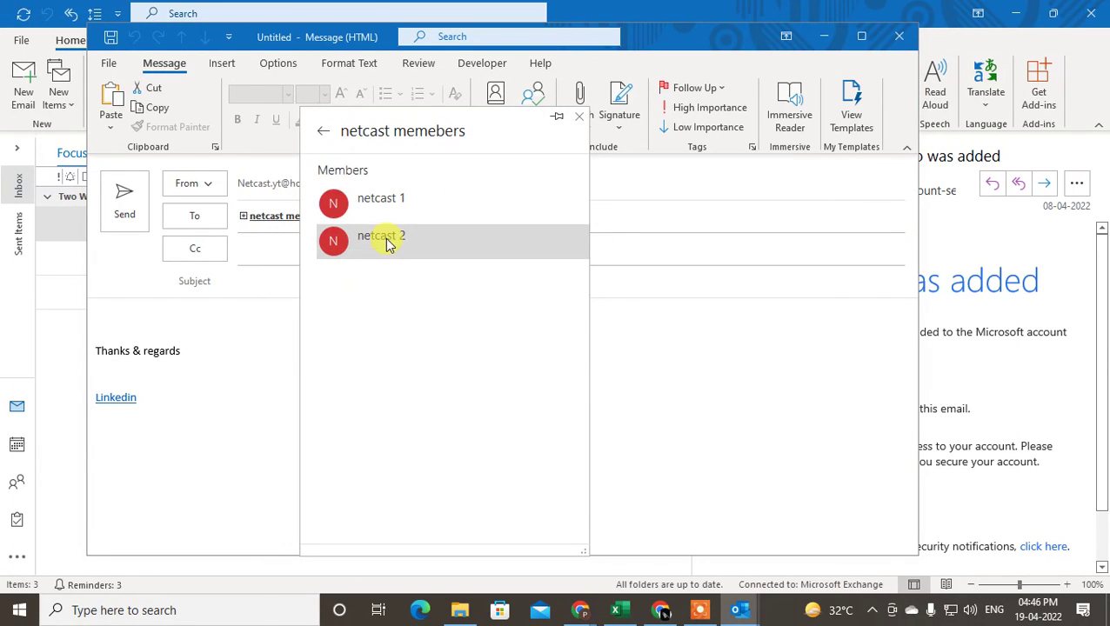
right_click(372, 202)
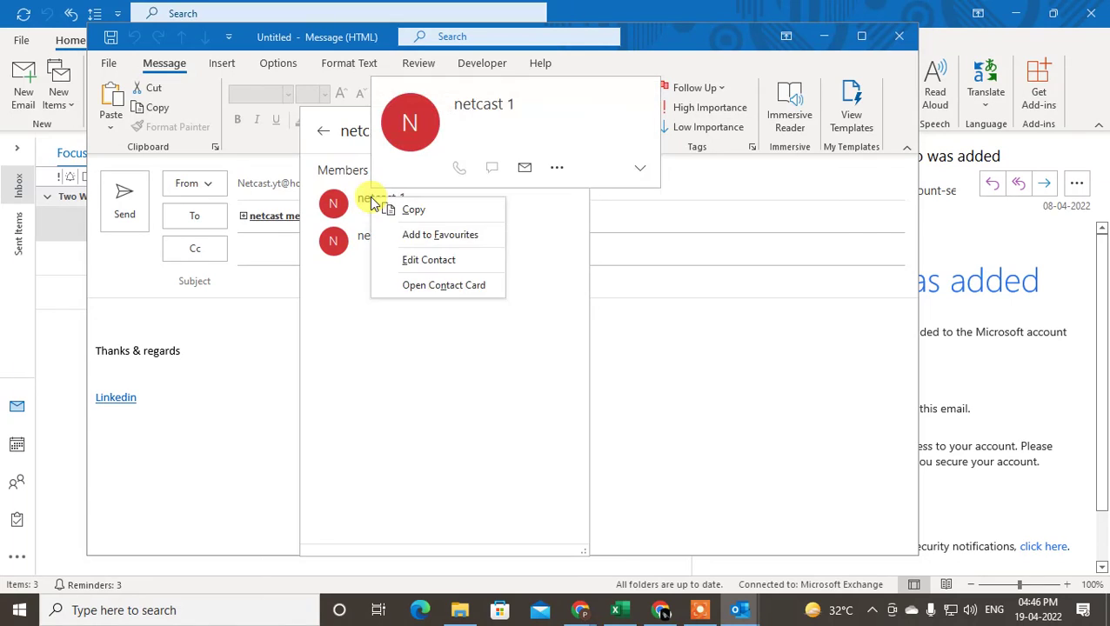
click(416, 328)
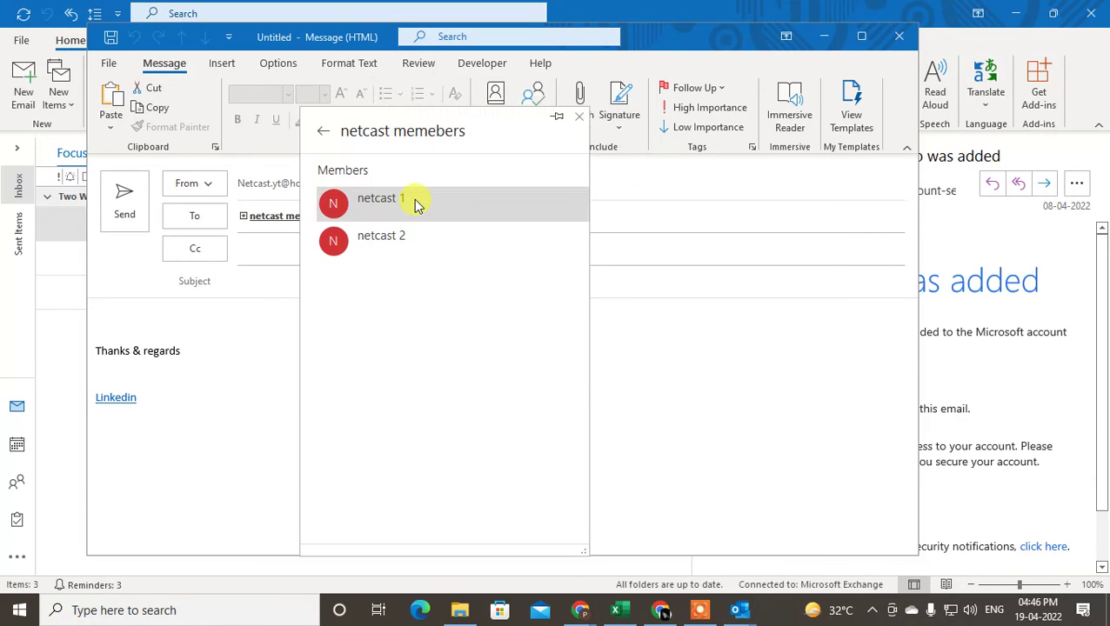
mouse_move(522, 191)
click(600, 167)
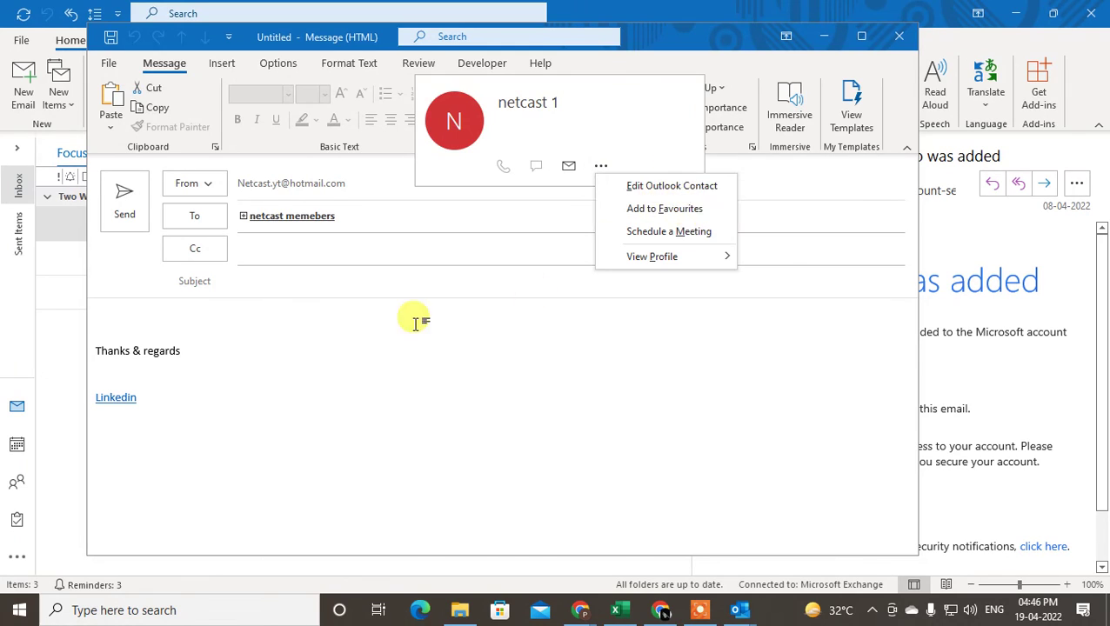
Reopen the group's member list to recheck netcast 1, then dismiss the card.
click(267, 216)
mouse_move(272, 216)
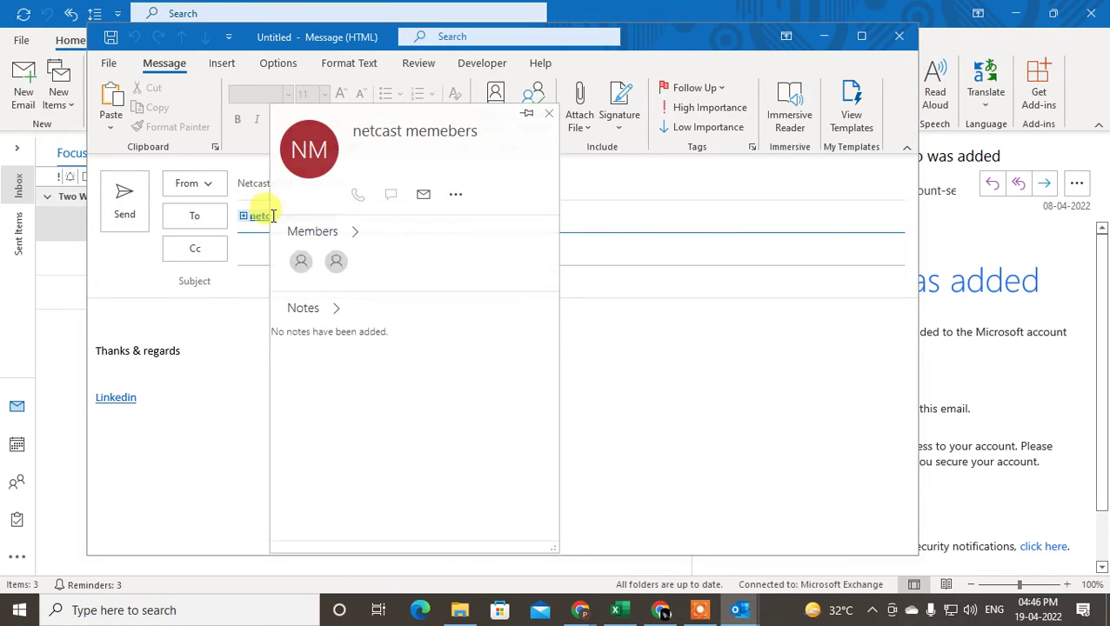
click(458, 193)
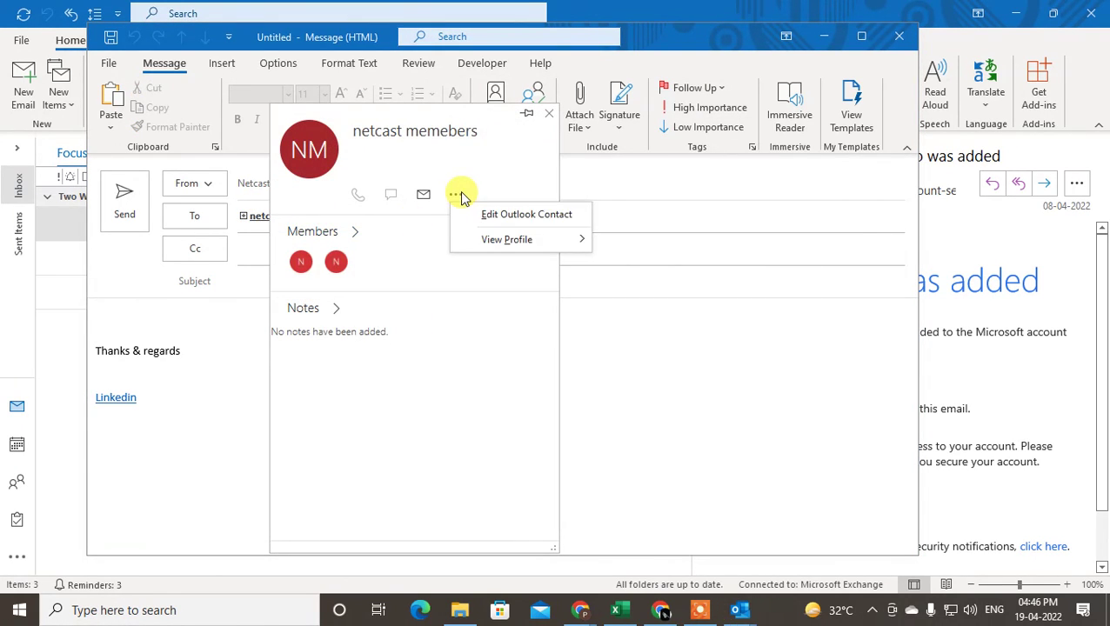
click(353, 232)
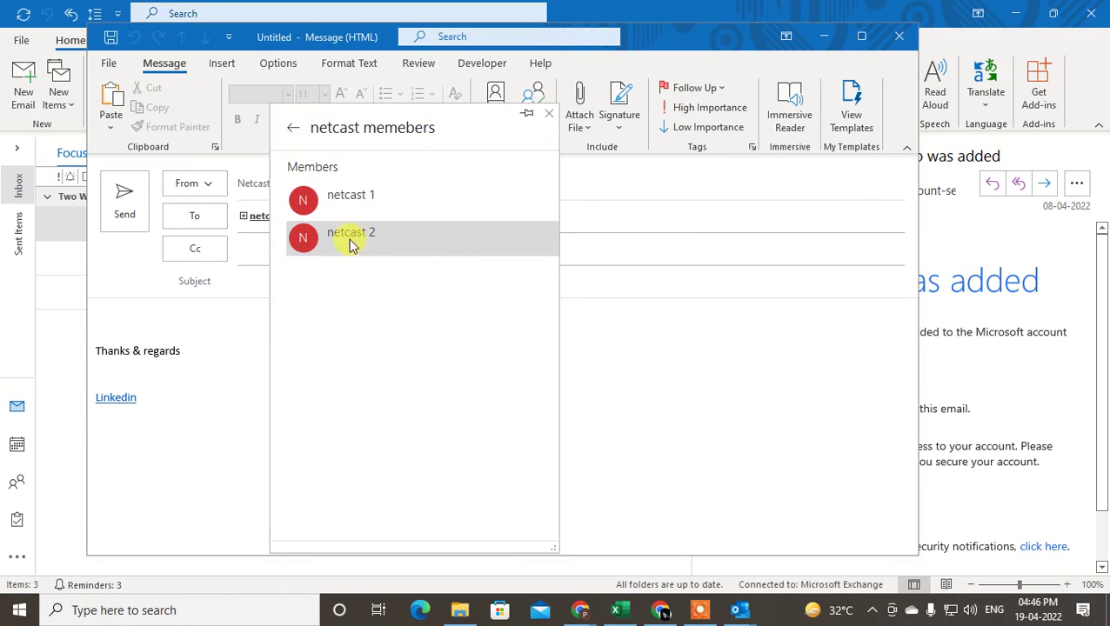
mouse_move(347, 196)
click(532, 165)
click(330, 311)
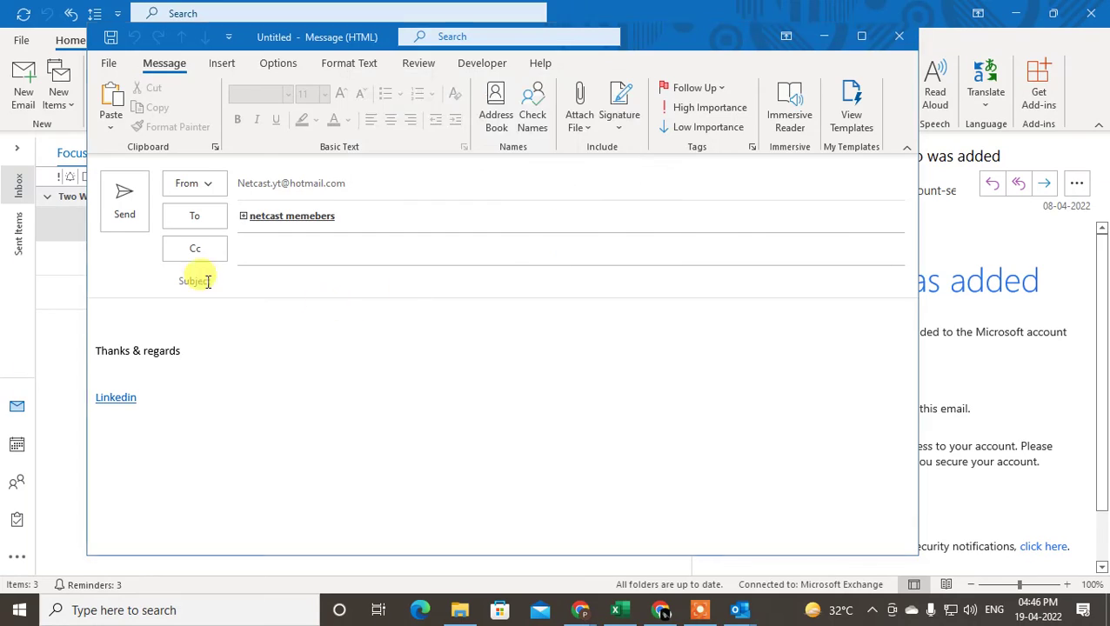